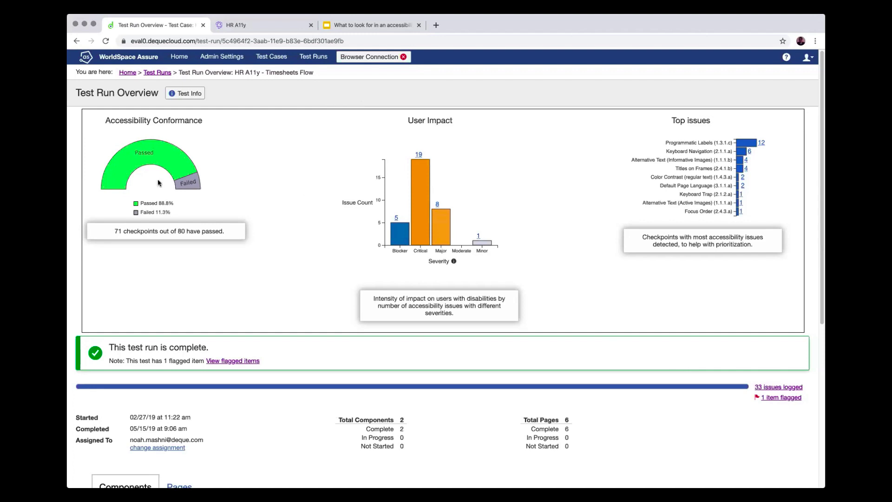
Open the 5 Blocker-impact issues from the User Impact chart's Blocker bar
{"action": "scroll", "coordinate": [157, 183], "scroll_direction": "up", "scroll_amount": 8}
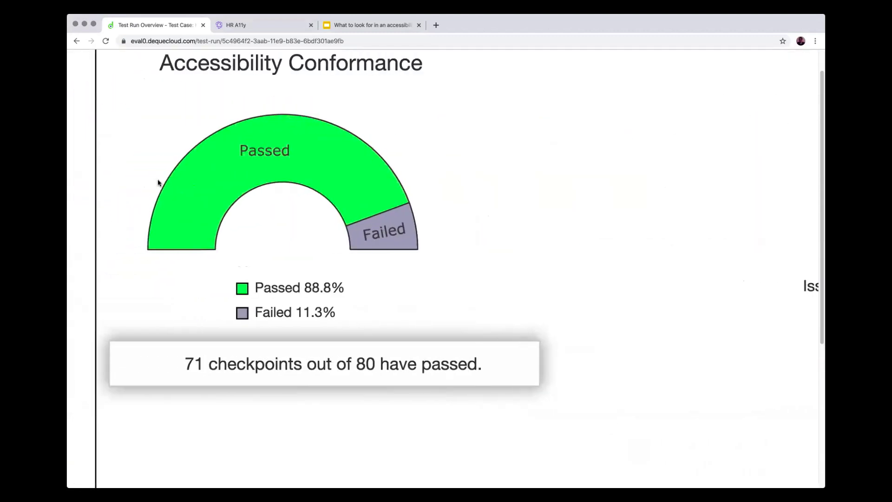
{"action": "scroll", "coordinate": [157, 183], "scroll_direction": "up", "scroll_amount": 2}
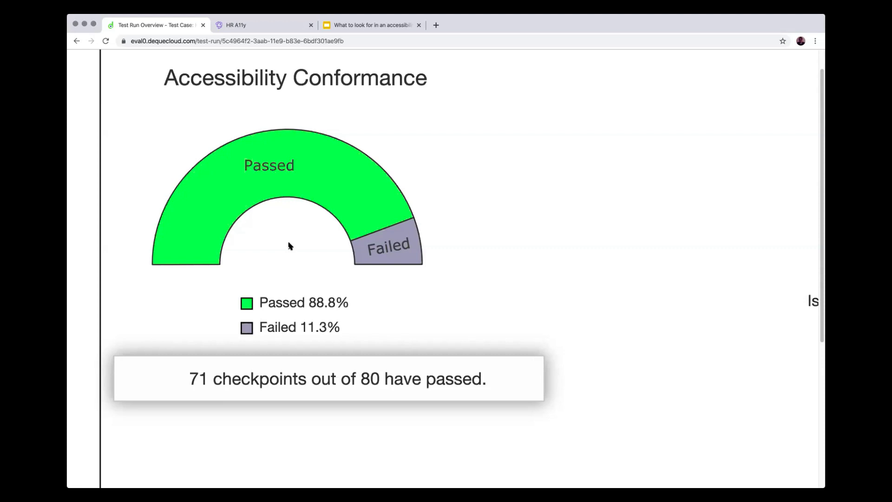
{"action": "scroll", "coordinate": [288, 246], "scroll_direction": "down", "scroll_amount": 10}
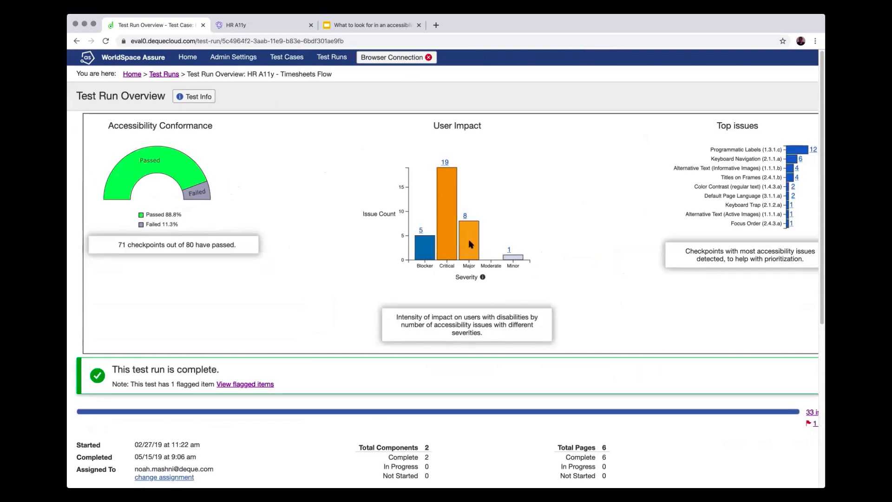
{"action": "scroll", "coordinate": [470, 244], "scroll_direction": "up", "scroll_amount": 5}
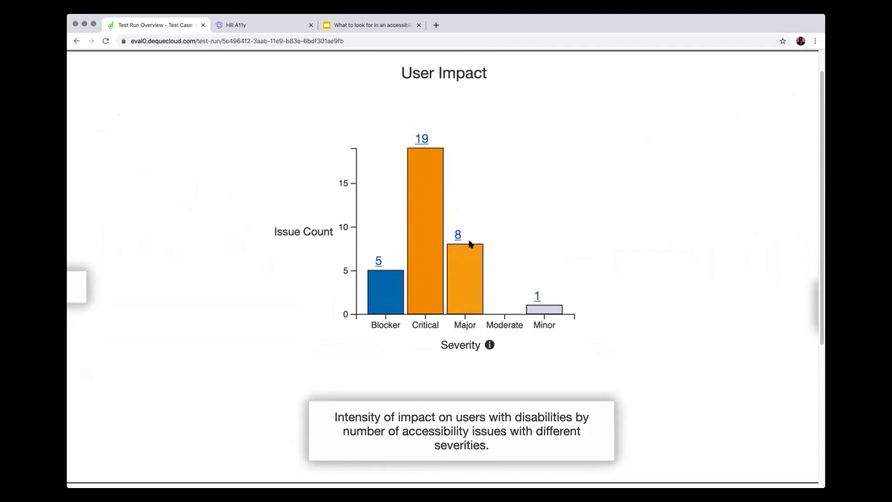
{"action": "scroll", "coordinate": [470, 244], "scroll_direction": "right", "scroll_amount": 3}
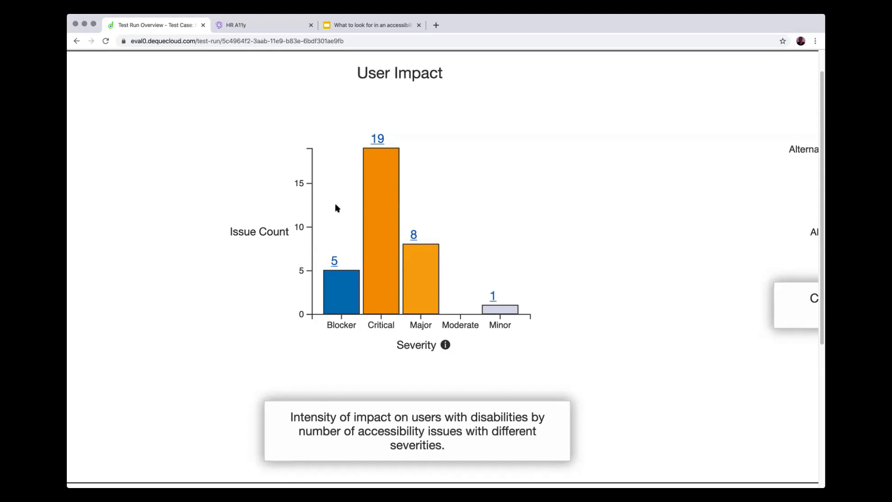
{"action": "left_click", "coordinate": [334, 261]}
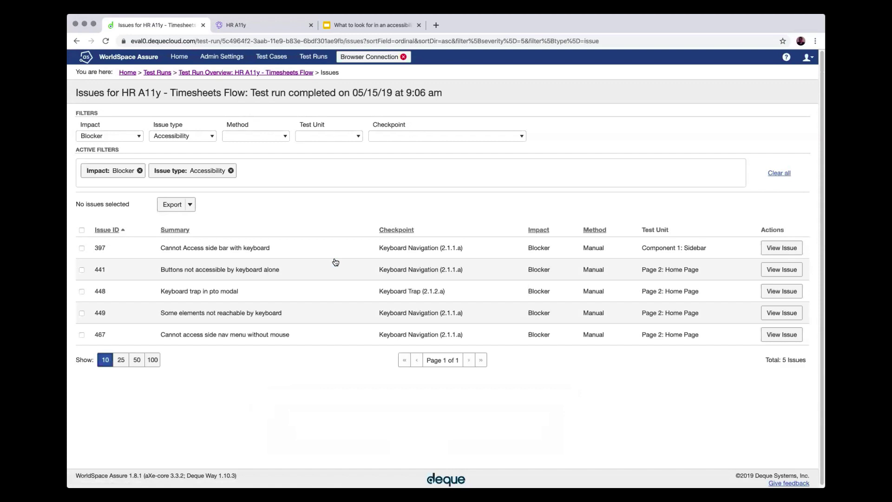
Go back to the Test Run Overview and bring the Top issues chart into view
{"action": "scroll", "coordinate": [335, 262], "scroll_direction": "left", "scroll_amount": 5}
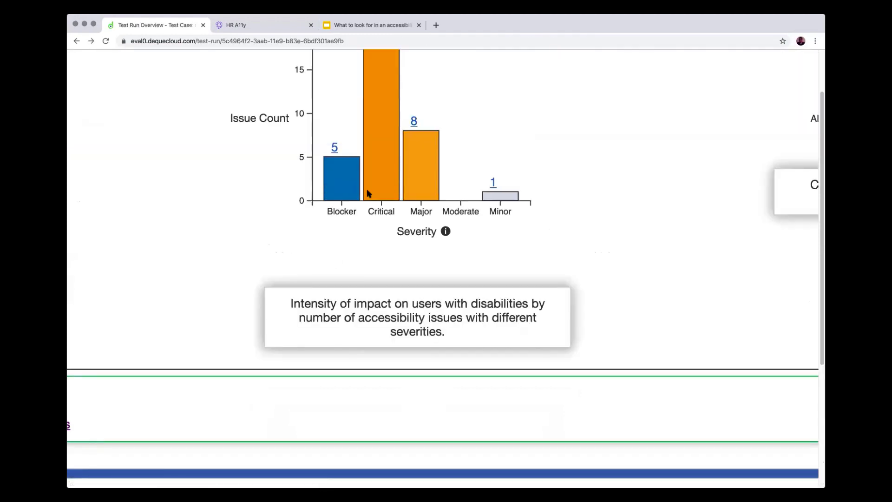
{"action": "scroll", "coordinate": [366, 190], "scroll_direction": "up", "scroll_amount": 3}
{"action": "scroll", "coordinate": [367, 195], "scroll_direction": "up", "scroll_amount": 1}
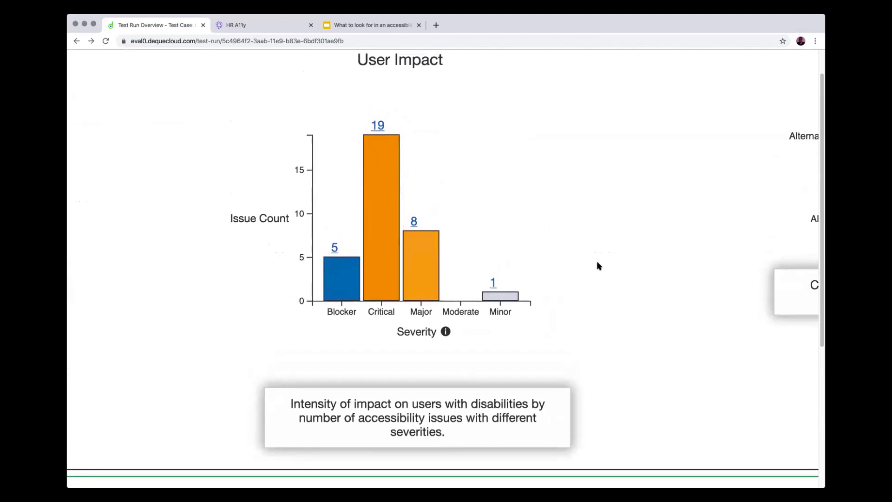
{"action": "scroll", "coordinate": [563, 281], "scroll_direction": "right", "scroll_amount": 5}
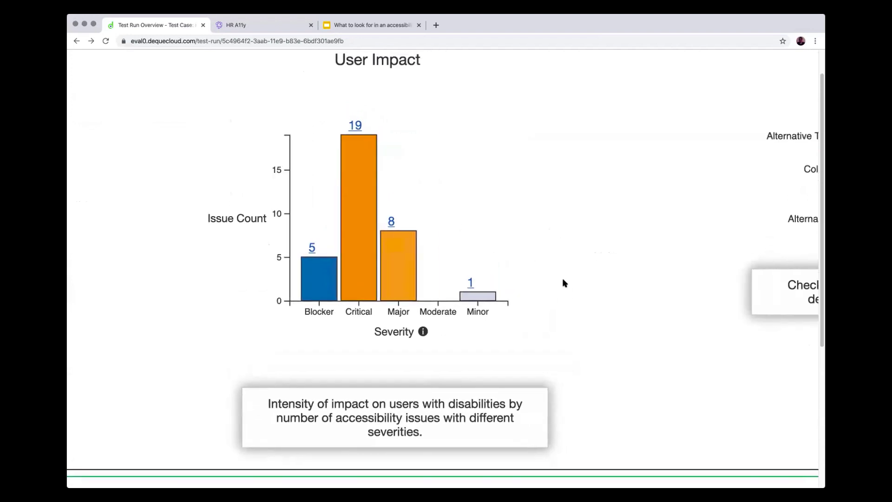
{"action": "scroll", "coordinate": [563, 283], "scroll_direction": "right", "scroll_amount": 6}
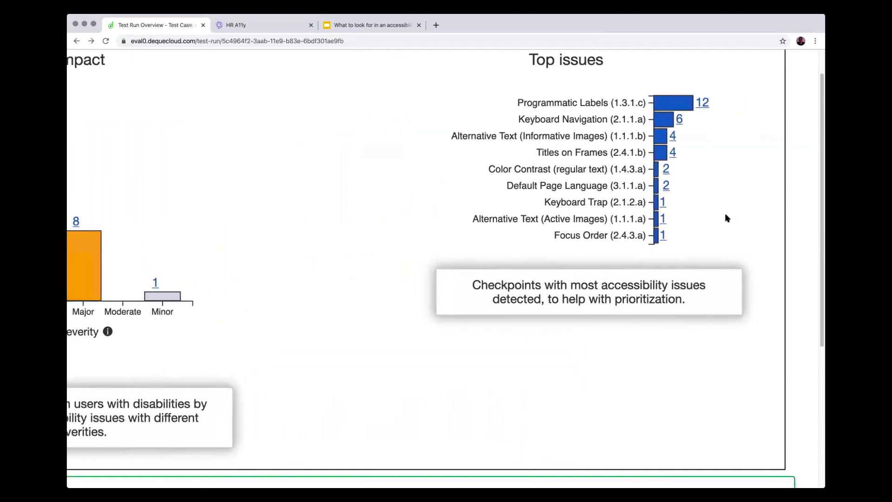
{"action": "scroll", "coordinate": [727, 218], "scroll_direction": "up", "scroll_amount": 3}
{"action": "scroll", "coordinate": [726, 218], "scroll_direction": "up", "scroll_amount": 3}
{"action": "scroll", "coordinate": [727, 217], "scroll_direction": "right", "scroll_amount": 2}
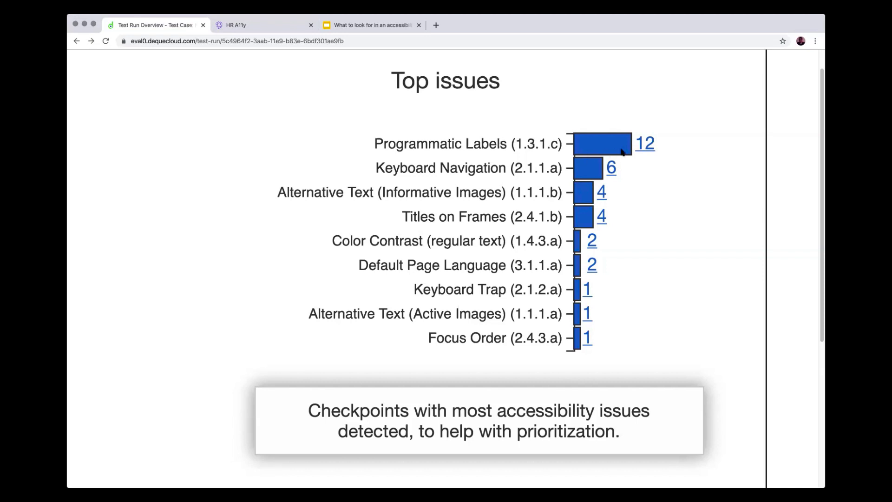
{"action": "left_click", "coordinate": [652, 147]}
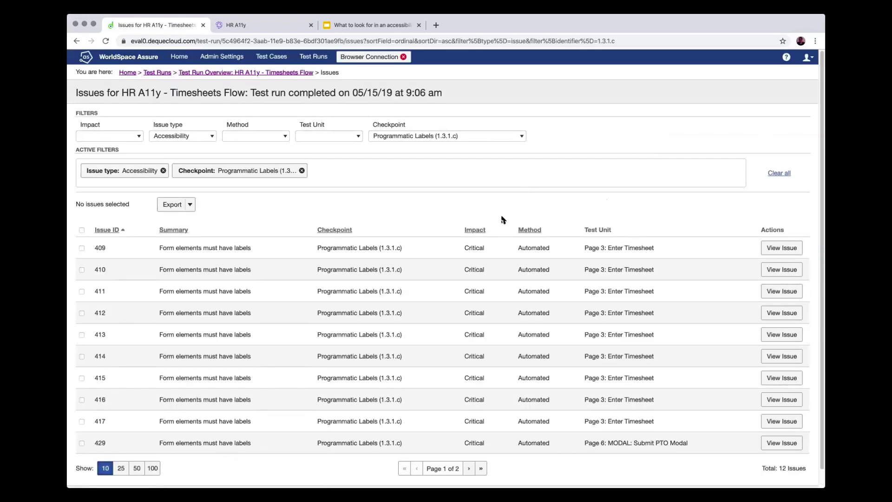
{"action": "scroll", "coordinate": [501, 219], "scroll_direction": "down", "scroll_amount": 1}
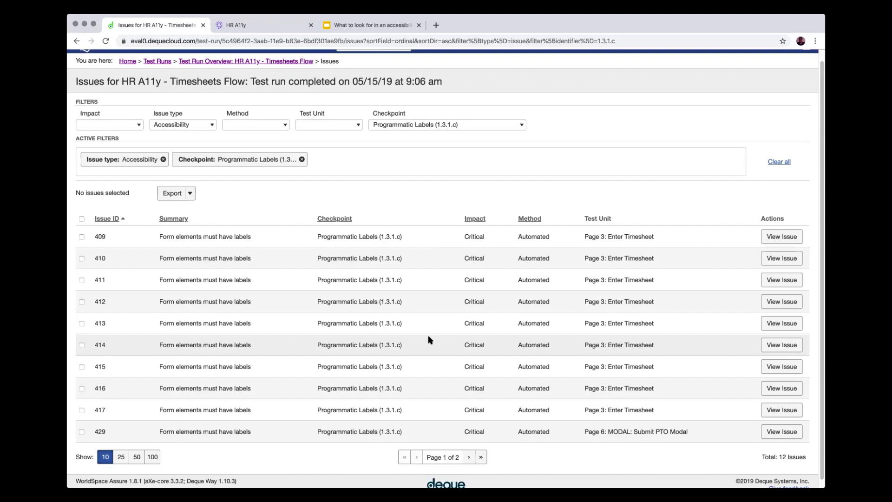
{"action": "scroll", "coordinate": [395, 284], "scroll_direction": "left", "scroll_amount": 5}
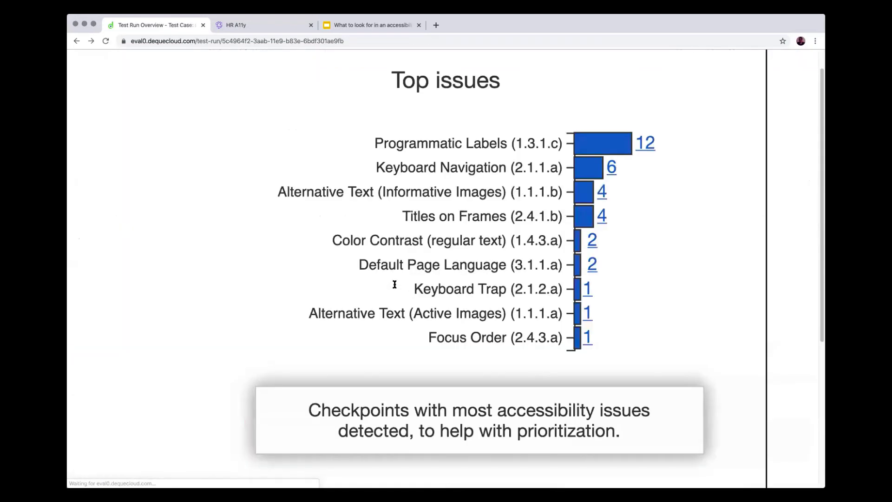
Switch the Test Run Overview to the Pages tab to see per-page results
{"action": "scroll", "coordinate": [392, 280], "scroll_direction": "down", "scroll_amount": 5}
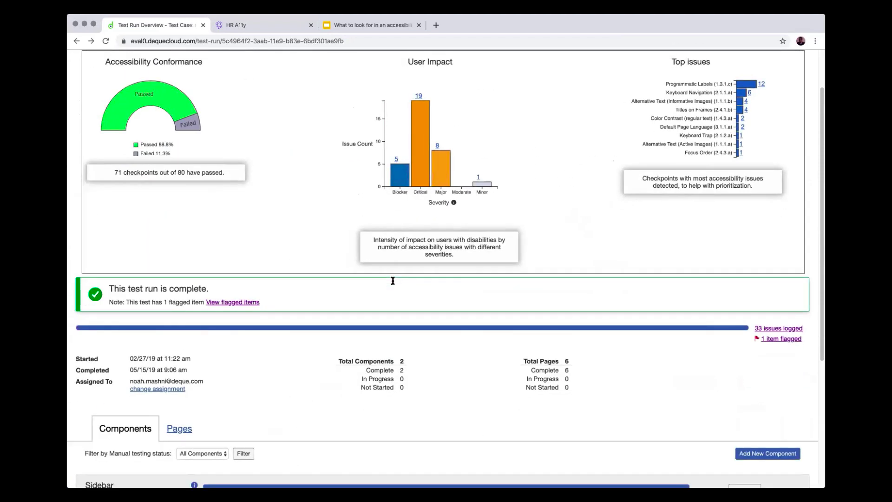
{"action": "scroll", "coordinate": [393, 281], "scroll_direction": "up", "scroll_amount": 3}
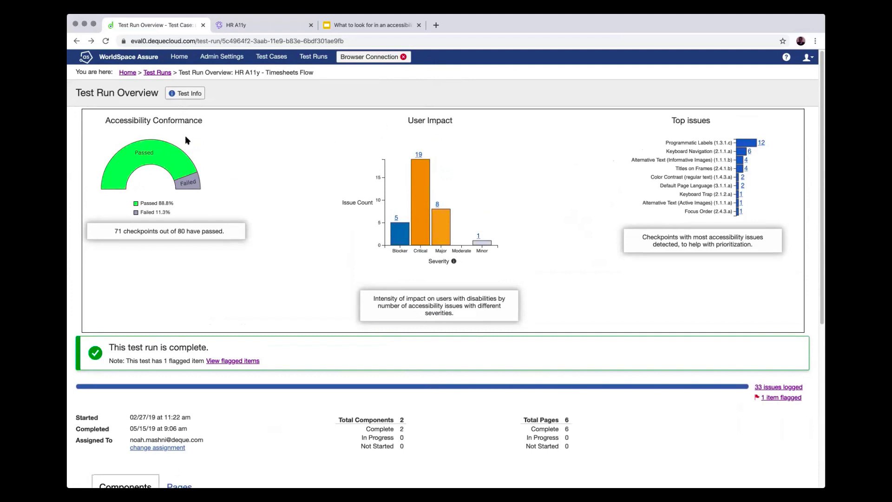
{"action": "scroll", "coordinate": [185, 135], "scroll_direction": "down", "scroll_amount": 1}
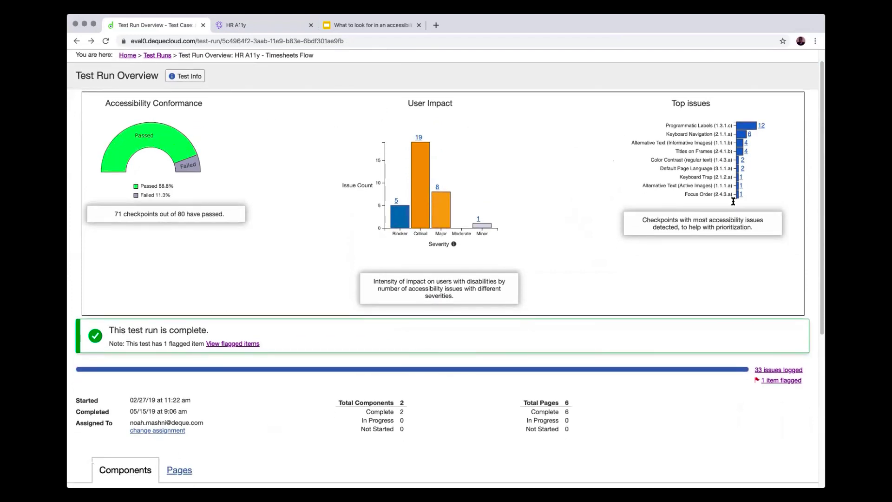
{"action": "scroll", "coordinate": [342, 108], "scroll_direction": "down", "scroll_amount": 5}
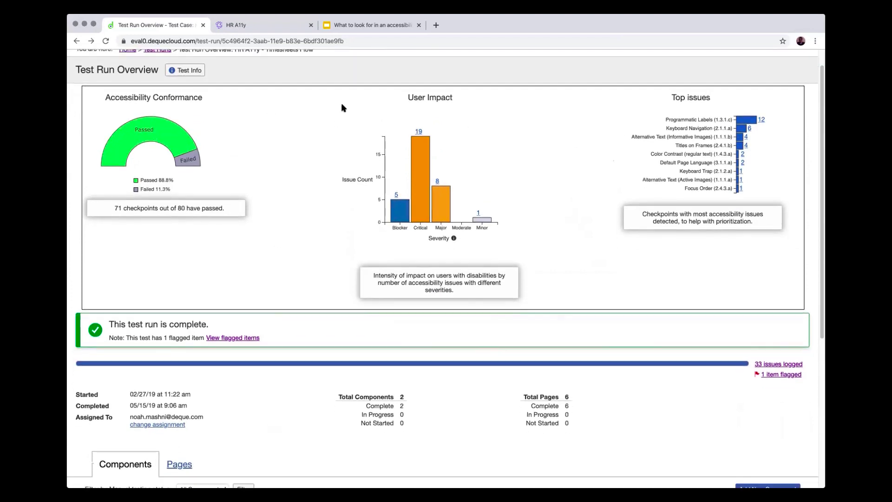
{"action": "scroll", "coordinate": [311, 273], "scroll_direction": "down", "scroll_amount": 8}
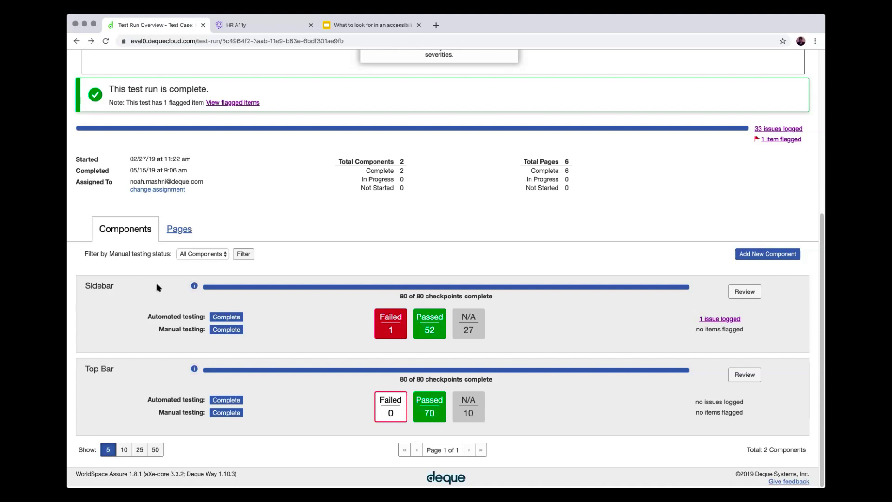
{"action": "left_click", "coordinate": [177, 232]}
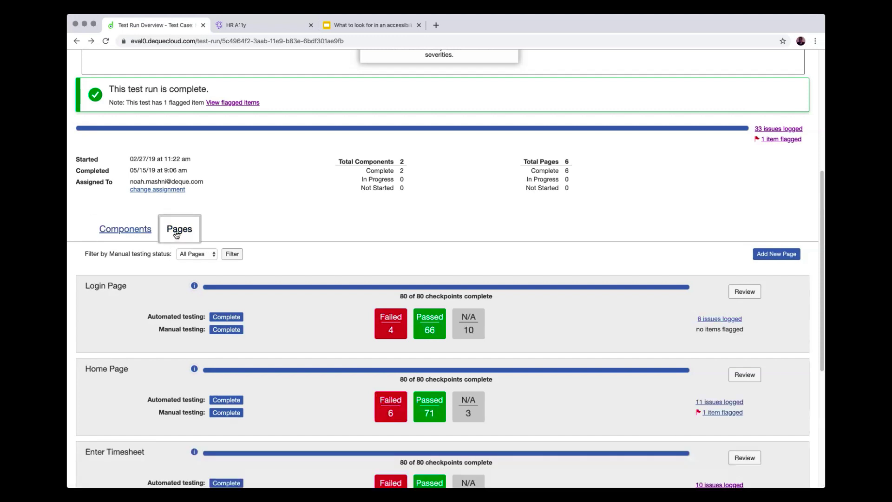
{"action": "scroll", "coordinate": [364, 389], "scroll_direction": "down", "scroll_amount": 2}
{"action": "scroll", "coordinate": [364, 389], "scroll_direction": "down", "scroll_amount": 1}
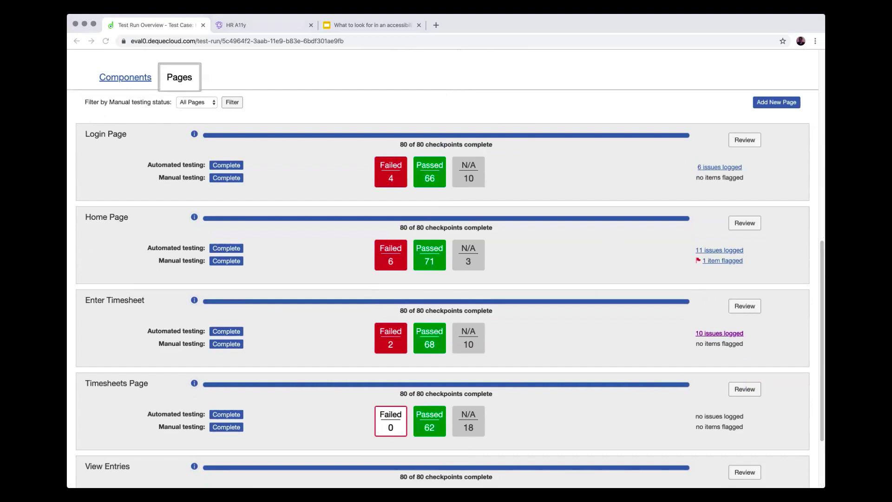
{"action": "scroll", "coordinate": [365, 313], "scroll_direction": "down", "scroll_amount": 3}
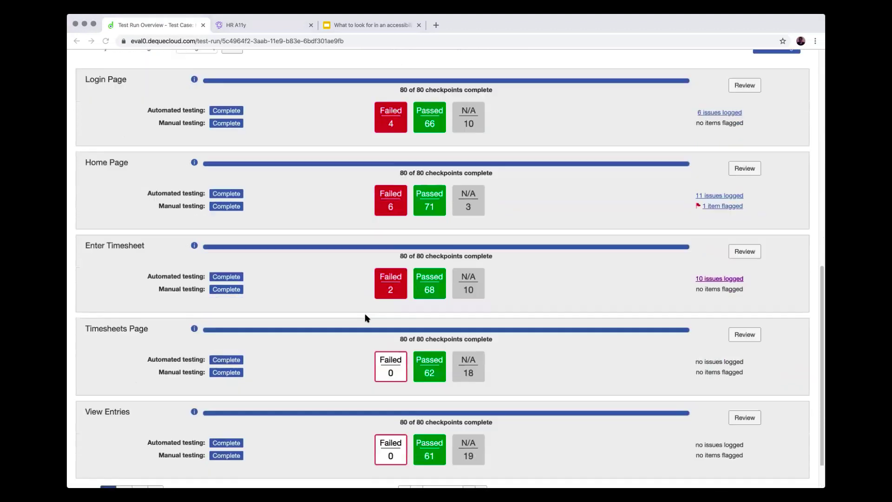
{"action": "scroll", "coordinate": [191, 266], "scroll_direction": "up", "scroll_amount": 3}
{"action": "scroll", "coordinate": [191, 272], "scroll_direction": "up", "scroll_amount": 2}
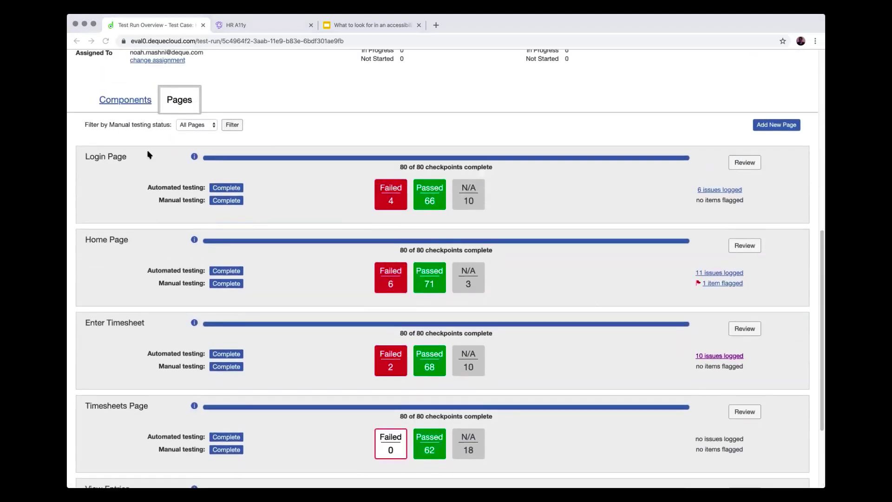
{"action": "left_click", "coordinate": [133, 99]}
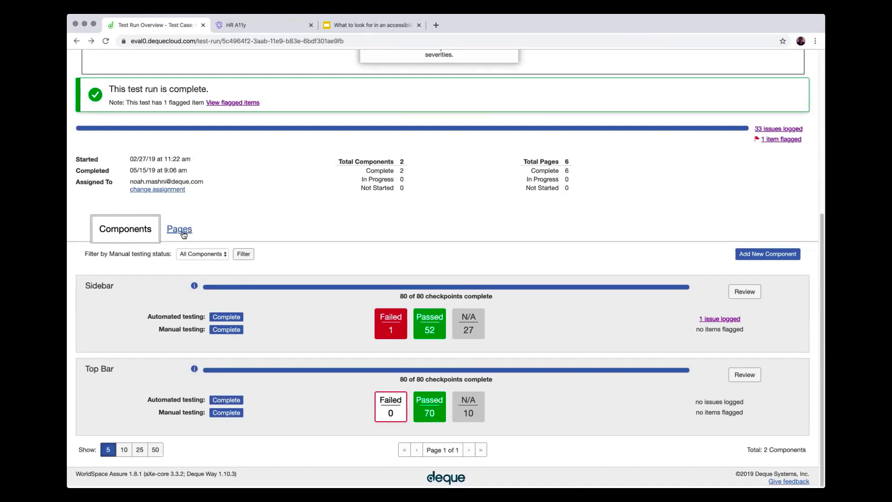
{"action": "left_click", "coordinate": [235, 276]}
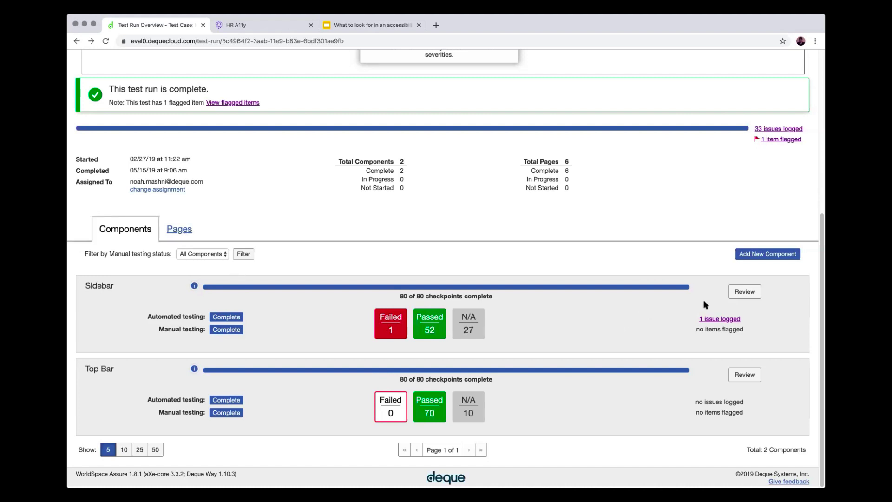
{"action": "scroll", "coordinate": [706, 304], "scroll_direction": "up", "scroll_amount": 1}
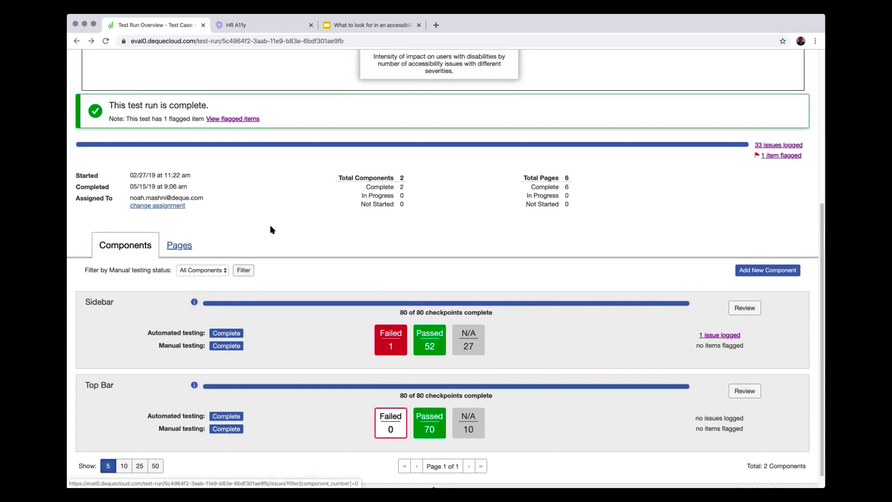
{"action": "left_click", "coordinate": [179, 244]}
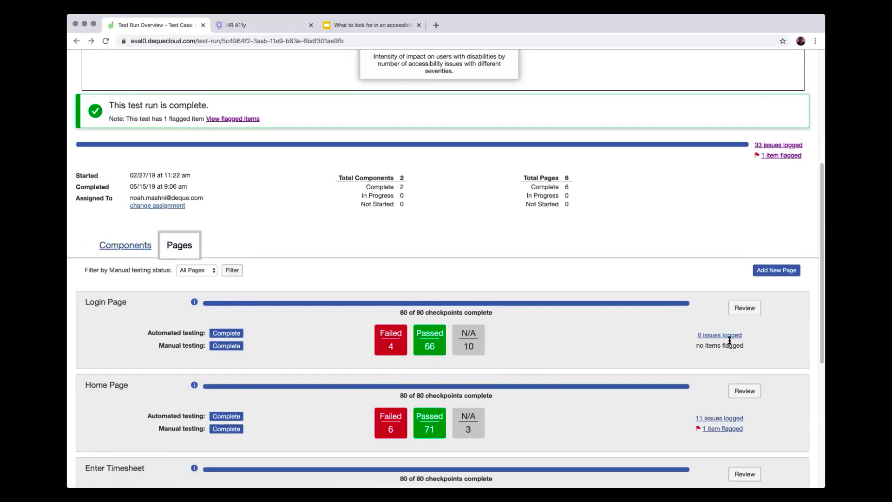
Look through the Login Page checkpoint table, then return via the Test Run Overview breadcrumb
{"action": "left_click", "coordinate": [744, 313]}
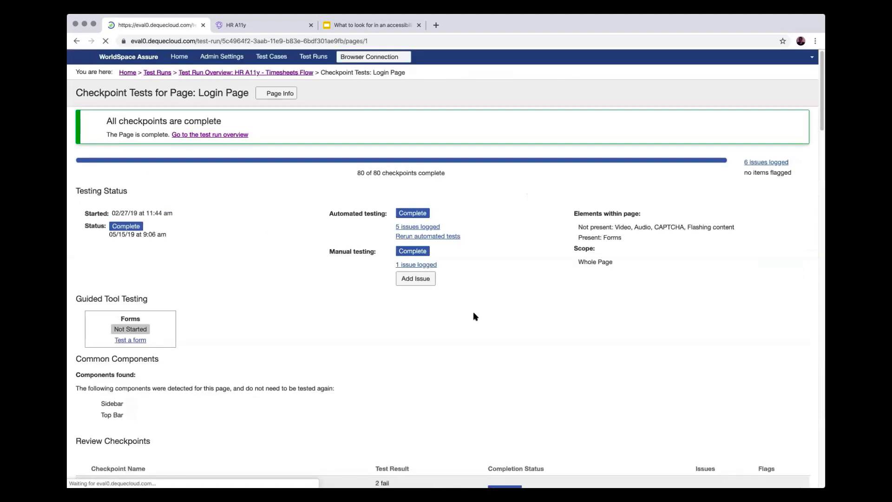
{"action": "scroll", "coordinate": [419, 316], "scroll_direction": "down", "scroll_amount": 5}
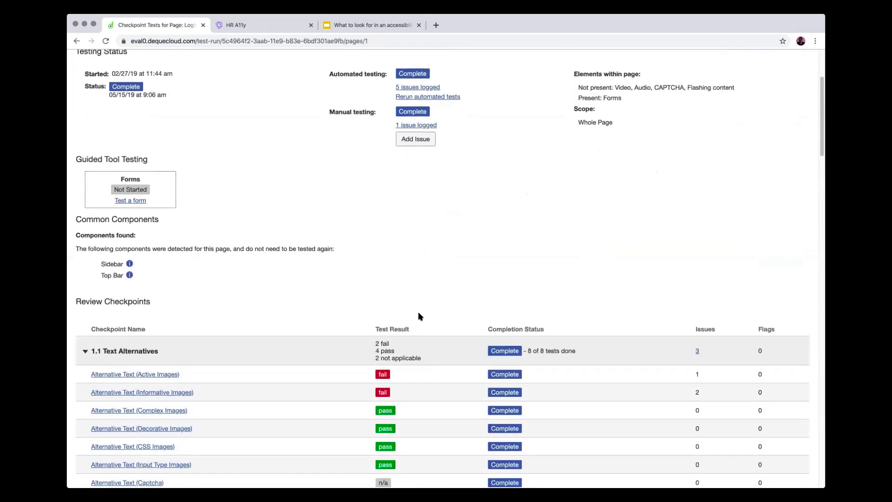
{"action": "scroll", "coordinate": [418, 316], "scroll_direction": "down", "scroll_amount": 5}
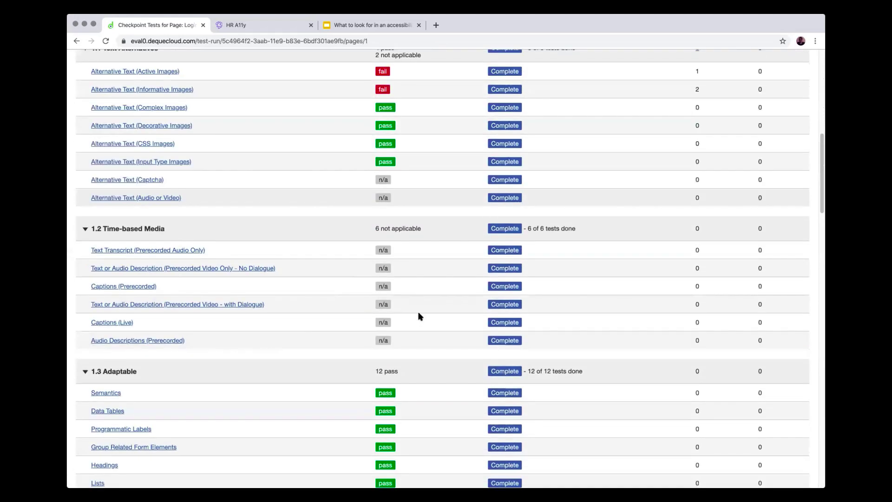
{"action": "scroll", "coordinate": [419, 316], "scroll_direction": "down", "scroll_amount": 7}
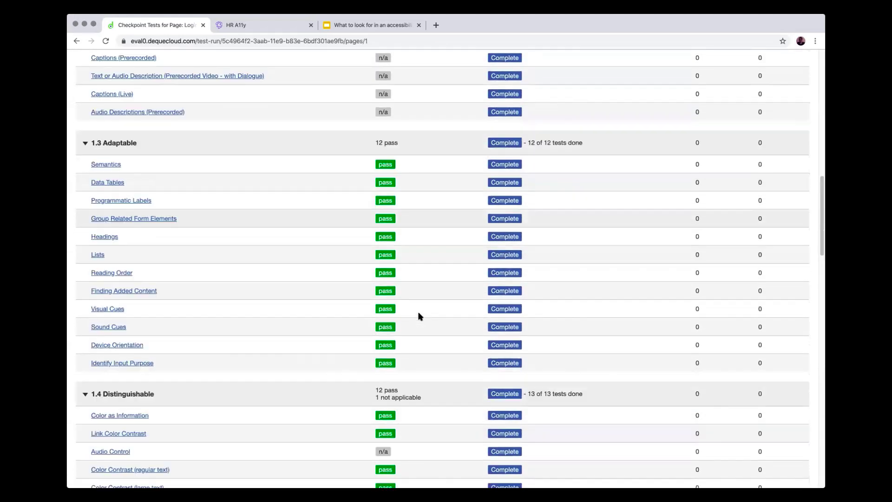
{"action": "scroll", "coordinate": [419, 317], "scroll_direction": "down", "scroll_amount": 3}
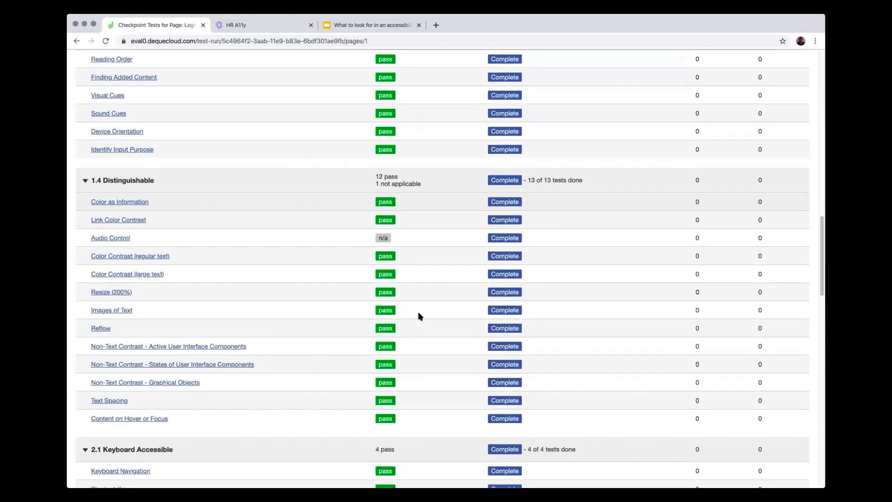
{"action": "scroll", "coordinate": [419, 316], "scroll_direction": "up", "scroll_amount": 14}
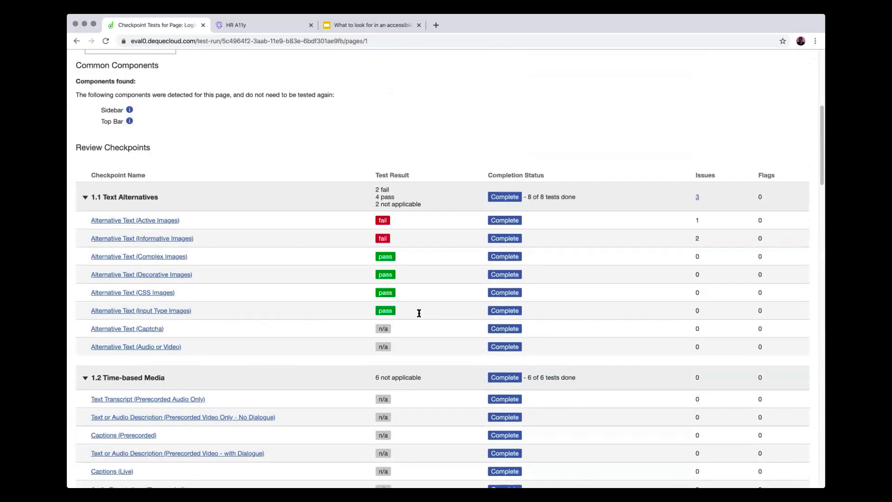
{"action": "scroll", "coordinate": [419, 316], "scroll_direction": "up", "scroll_amount": 5}
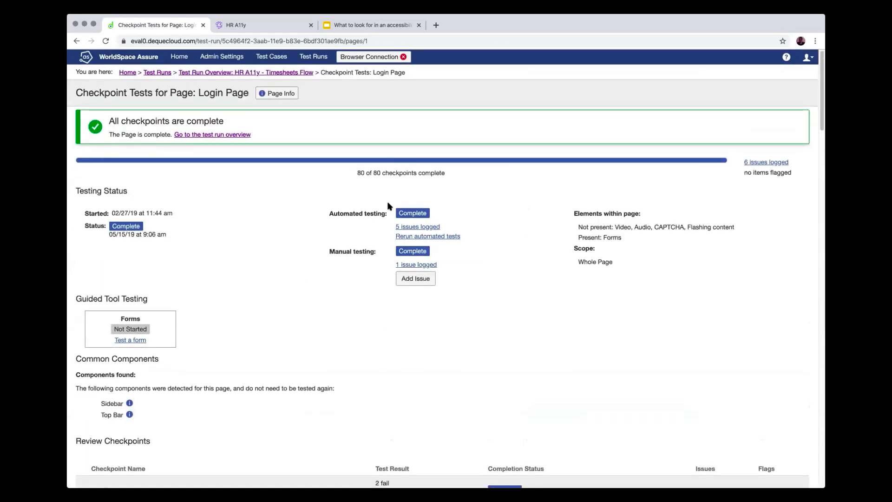
{"action": "left_click", "coordinate": [300, 73]}
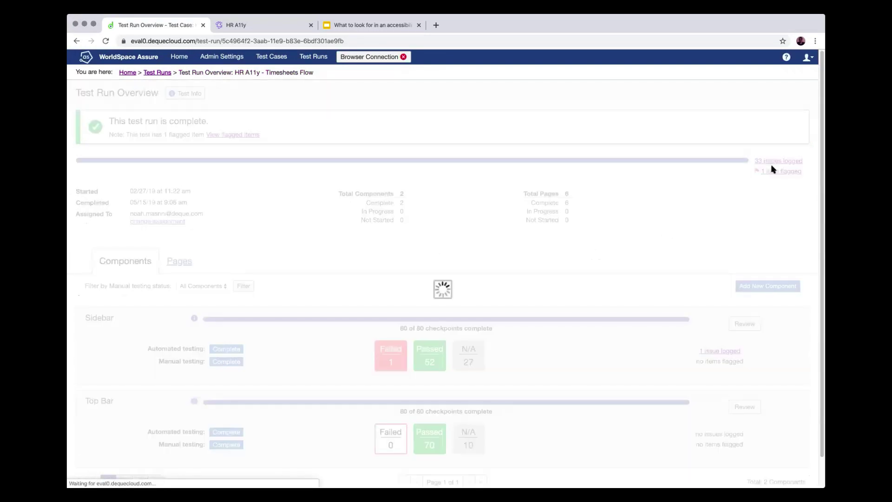
Open the '33 issues logged' list for HR A11y - Timesheets Flow
{"action": "scroll", "coordinate": [743, 167], "scroll_direction": "down", "scroll_amount": 1}
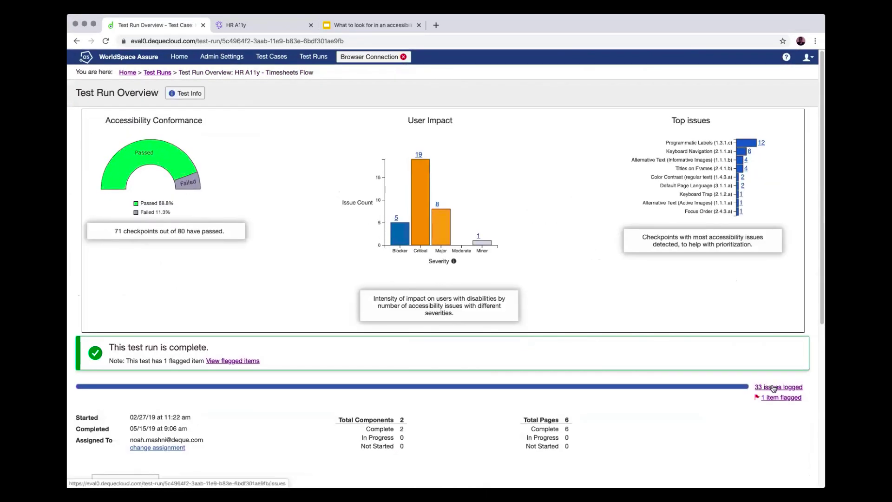
{"action": "scroll", "coordinate": [773, 388], "scroll_direction": "down", "scroll_amount": 3}
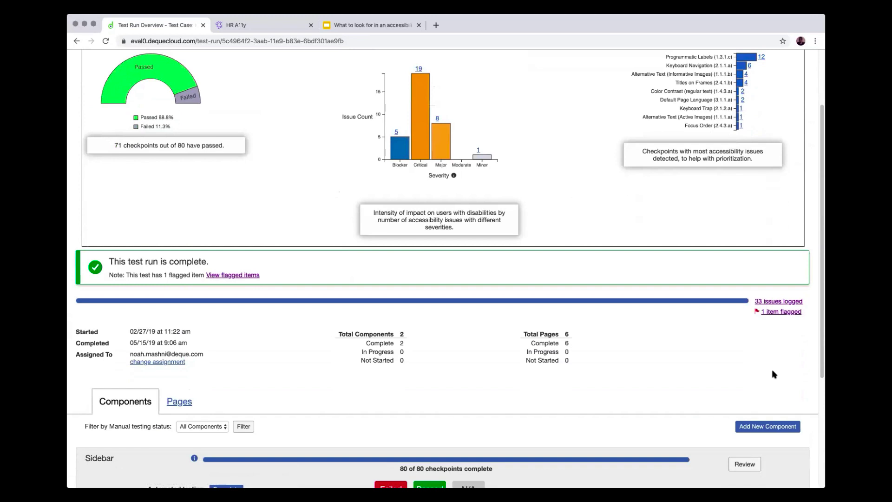
{"action": "scroll", "coordinate": [774, 374], "scroll_direction": "up", "scroll_amount": 1}
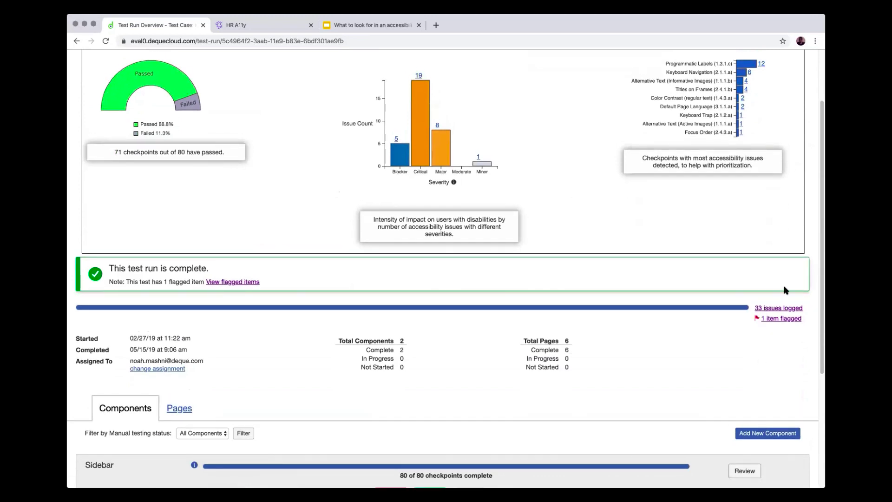
{"action": "left_click", "coordinate": [776, 311]}
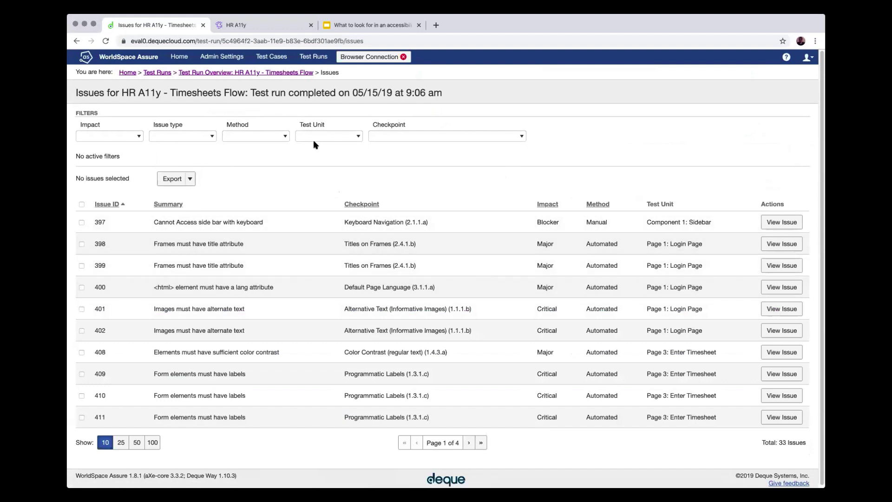
Filter the issues to Manual method with Major, Moderate and Critical impact
{"action": "left_click", "coordinate": [261, 133]}
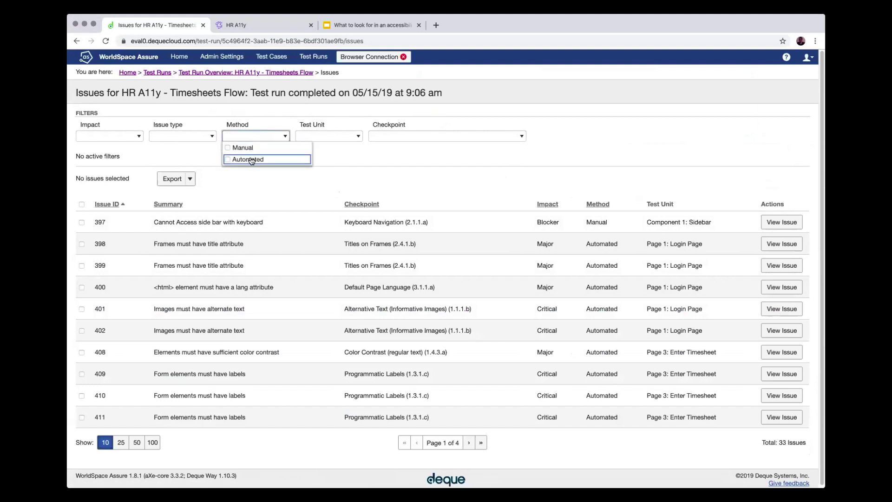
{"action": "left_click", "coordinate": [246, 145]}
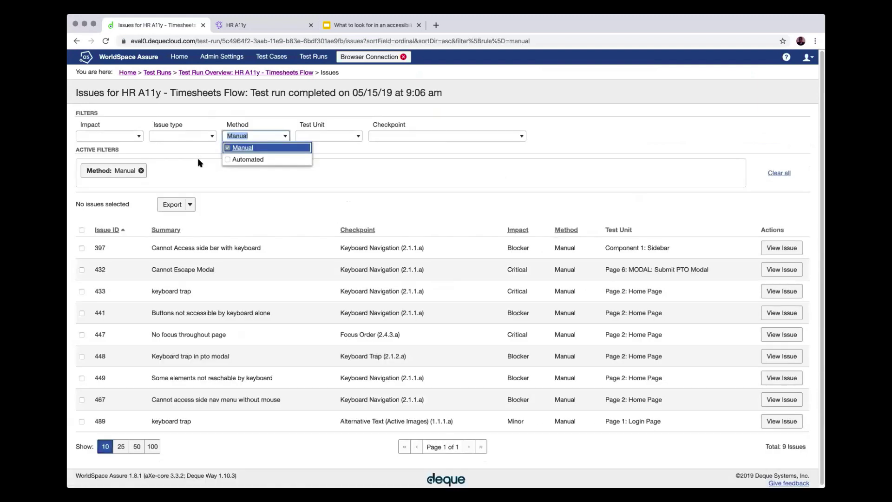
{"action": "left_click", "coordinate": [128, 136]}
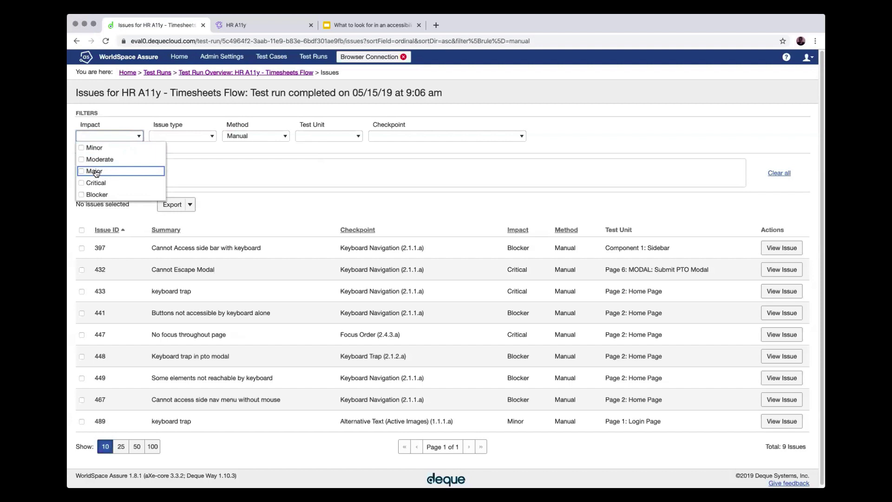
{"action": "left_click", "coordinate": [95, 171]}
{"action": "left_click", "coordinate": [110, 135]}
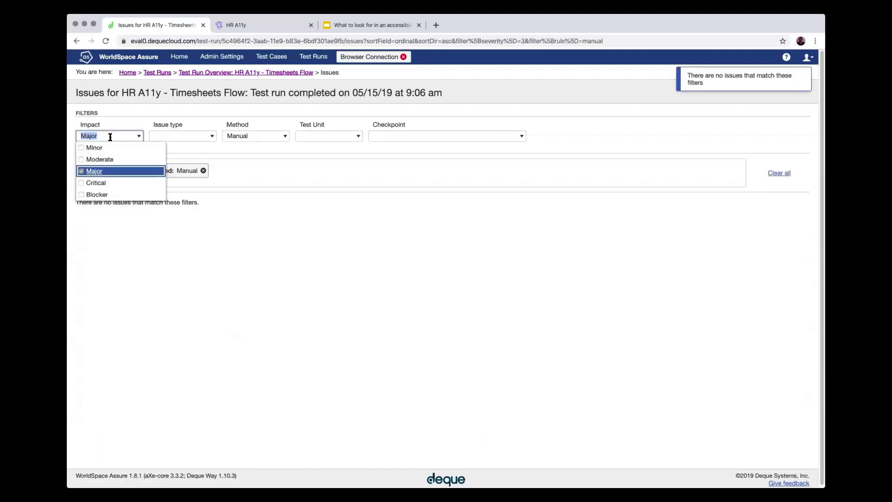
{"action": "left_click", "coordinate": [96, 159]}
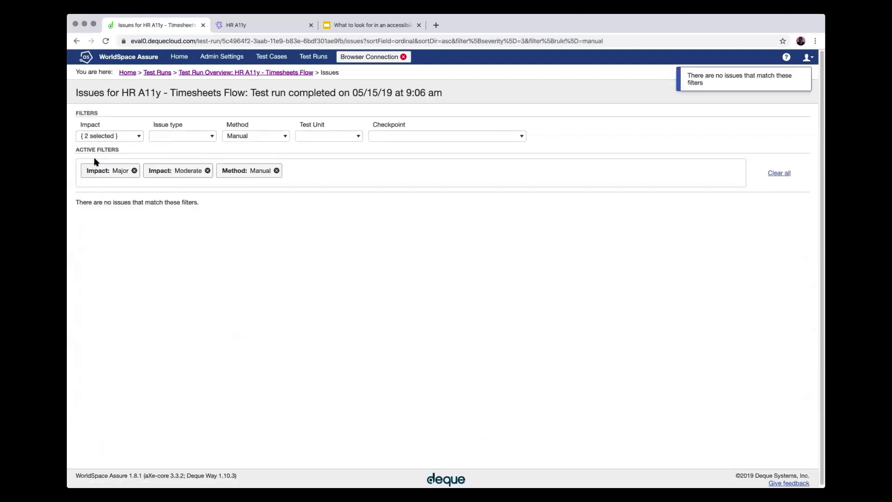
{"action": "left_click", "coordinate": [111, 135]}
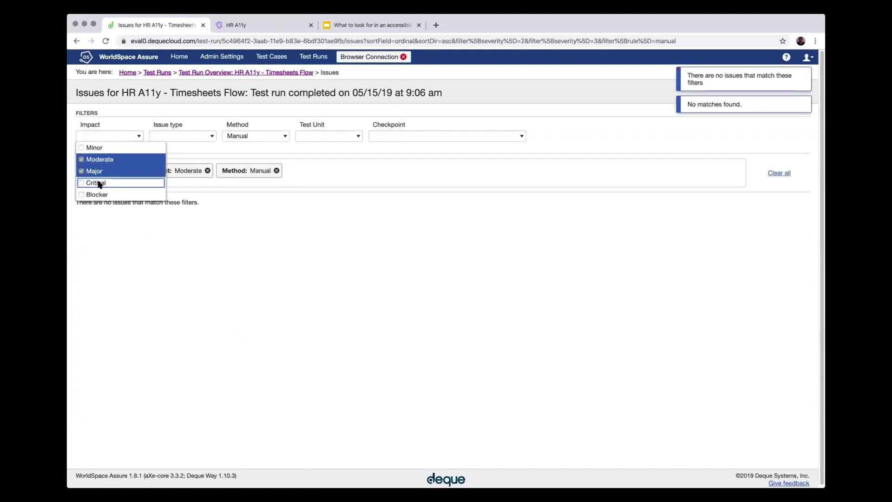
{"action": "left_click", "coordinate": [96, 182]}
{"action": "left_click", "coordinate": [108, 135]}
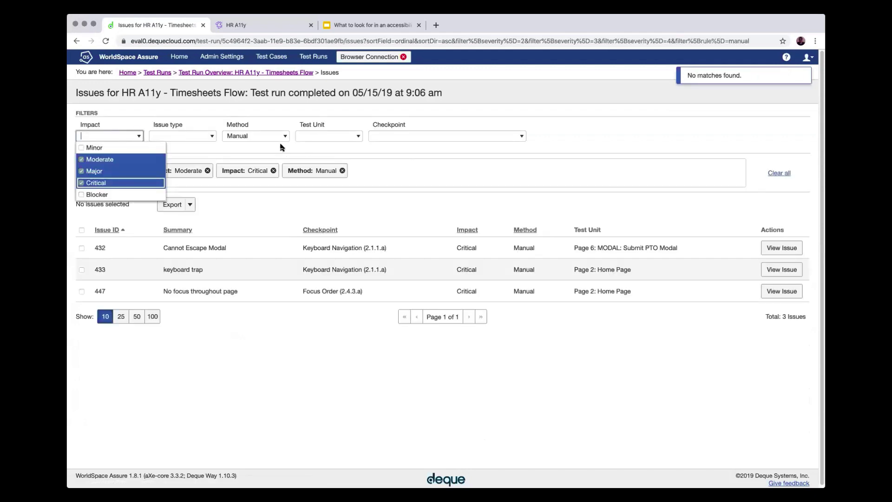
{"action": "left_click", "coordinate": [182, 156]}
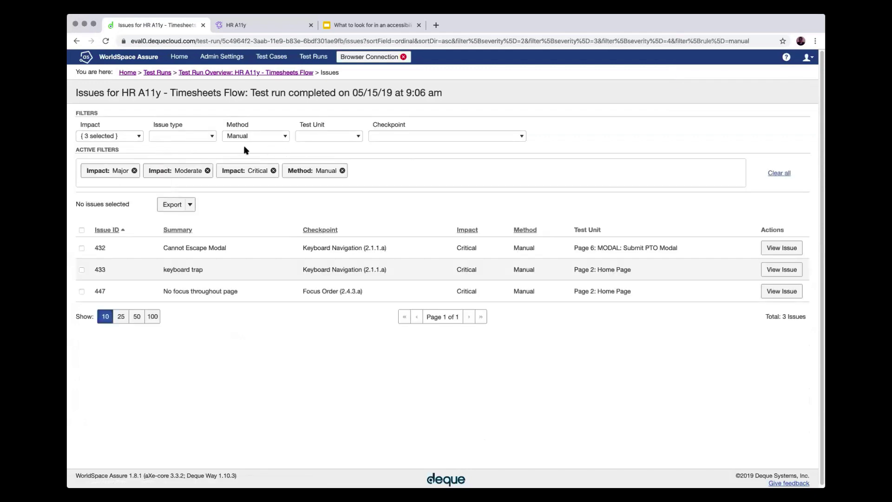
{"action": "scroll", "coordinate": [253, 251], "scroll_direction": "down", "scroll_amount": 1}
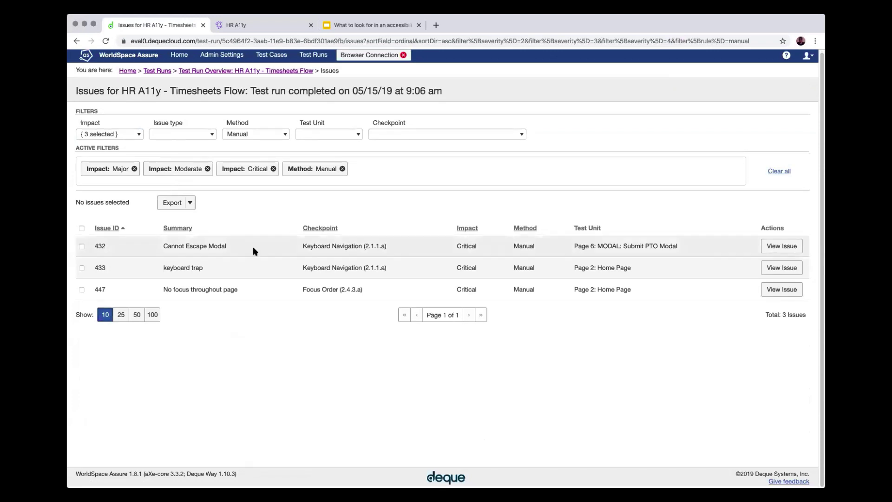
Select all three issues, view the CSV/JSON export options, then close without exporting
{"action": "left_click", "coordinate": [178, 206]}
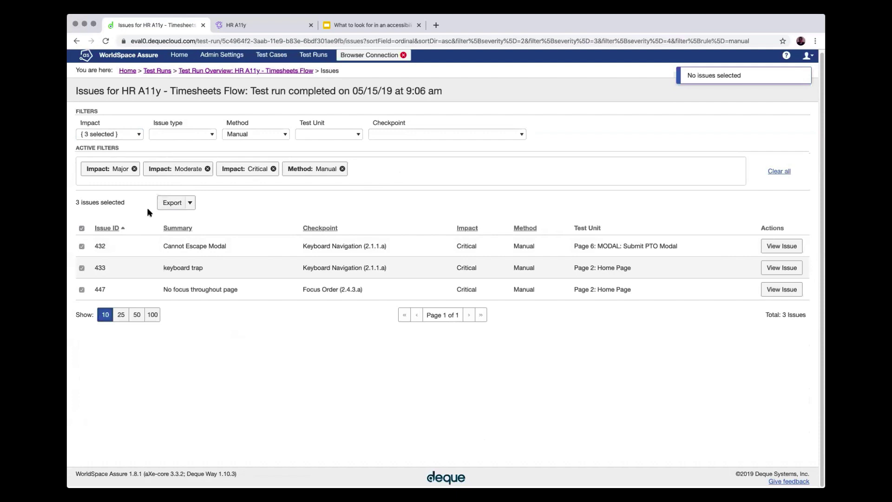
{"action": "left_click", "coordinate": [172, 202]}
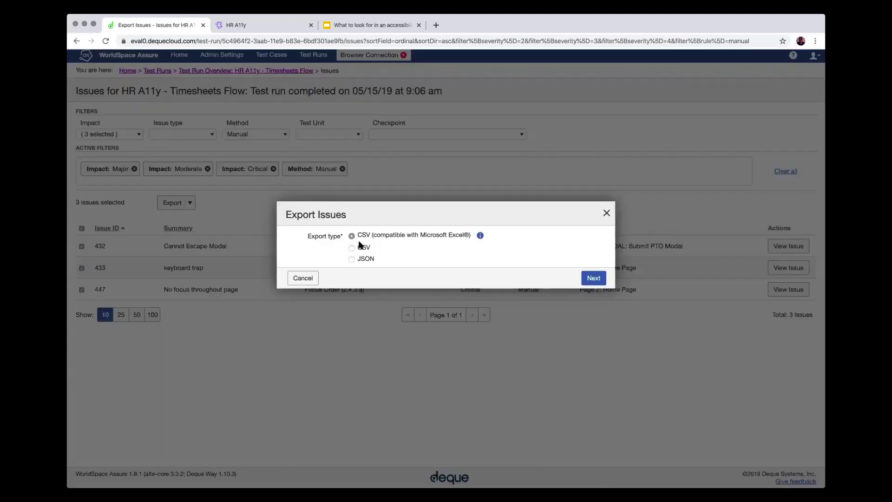
{"action": "left_click", "coordinate": [606, 215]}
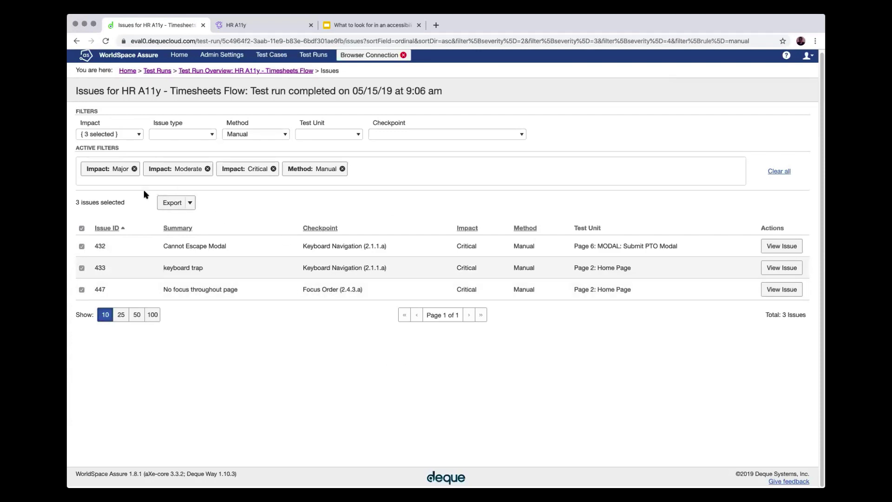
Remove the Manual, Critical, Moderate and Major filters, sort by Method, and open issue 447
{"action": "left_click", "coordinate": [342, 168]}
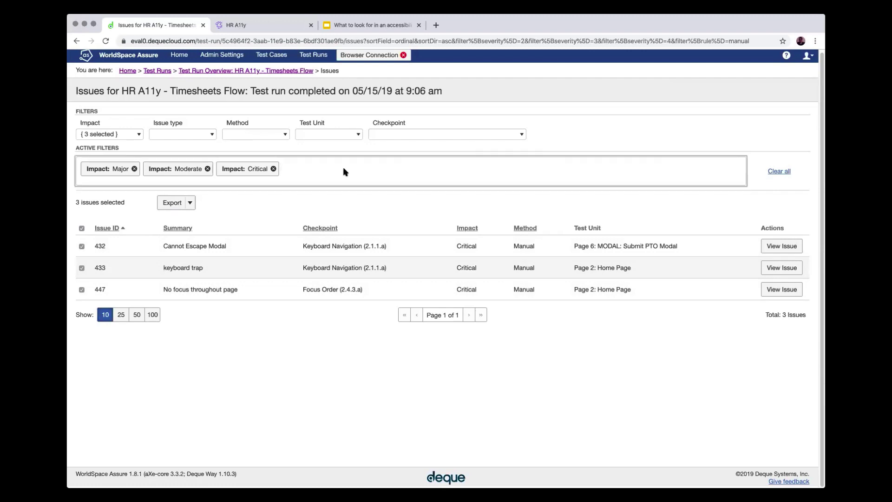
{"action": "left_click", "coordinate": [273, 168]}
{"action": "left_click", "coordinate": [208, 169]}
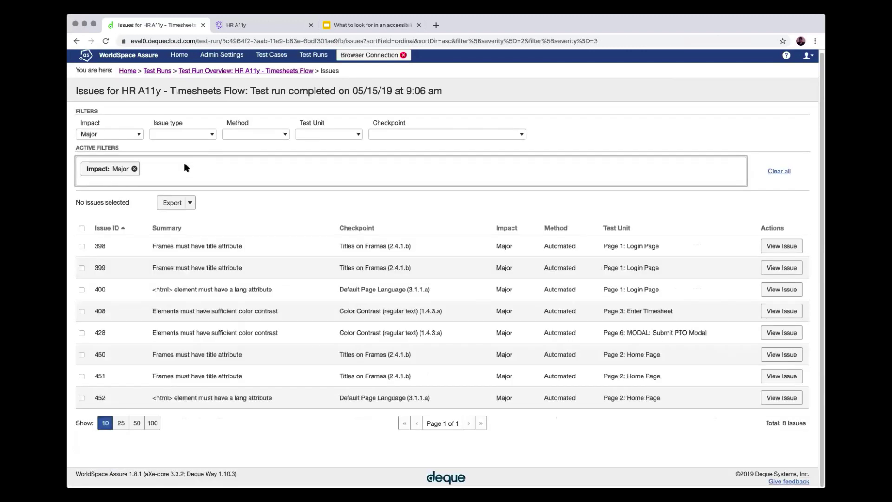
{"action": "left_click", "coordinate": [134, 168]}
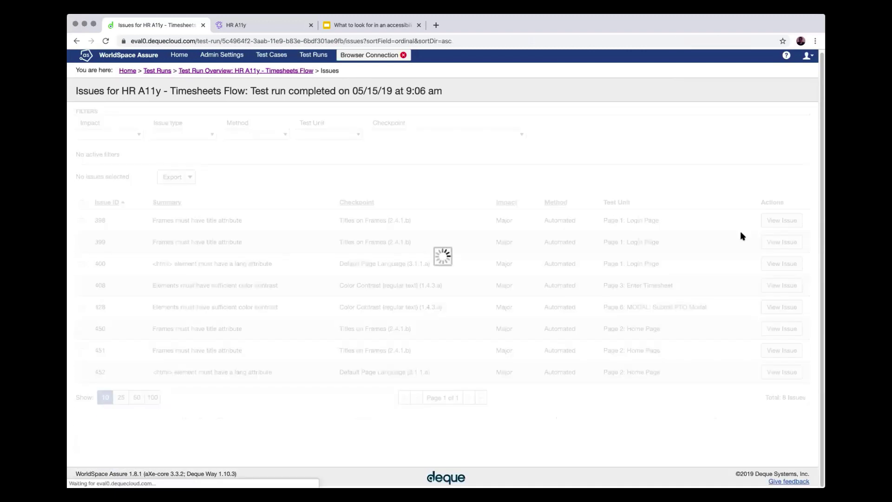
{"action": "left_click", "coordinate": [599, 203]}
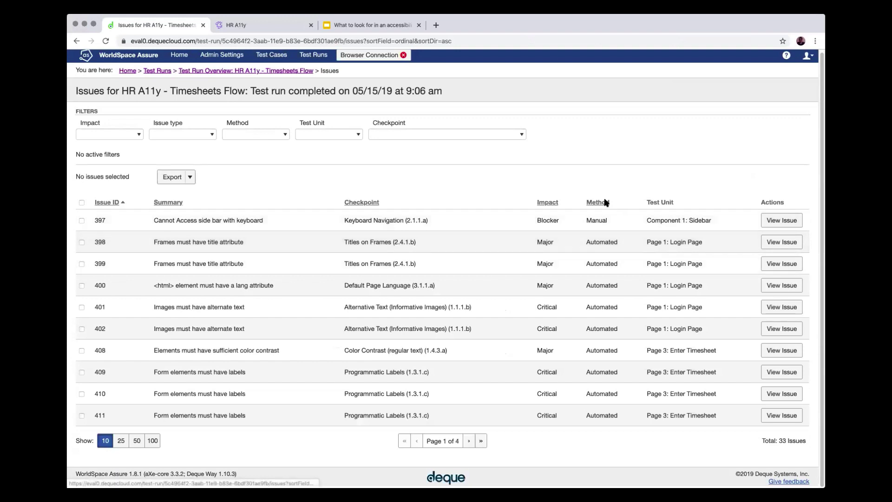
{"action": "left_click", "coordinate": [779, 221]}
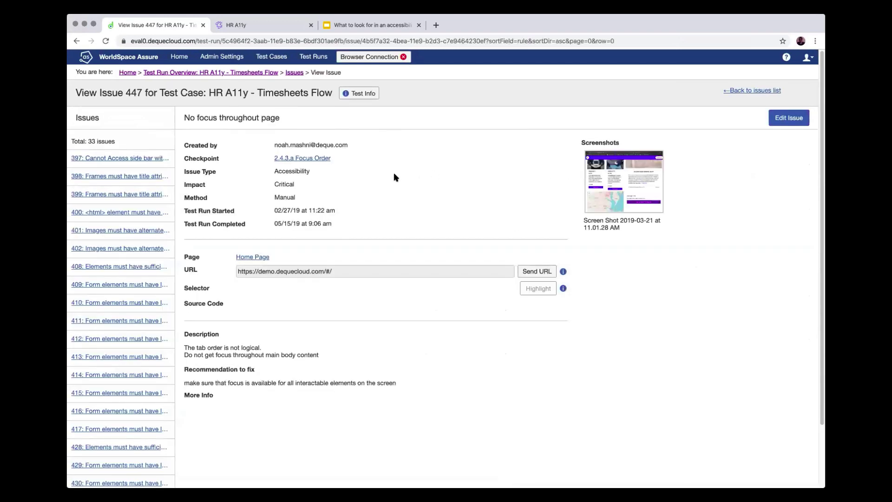
Check issue 447's test case details and open checkpoint 2.4.3.a Focus Order in a new tab
{"action": "scroll", "coordinate": [394, 173], "scroll_direction": "up", "scroll_amount": 5}
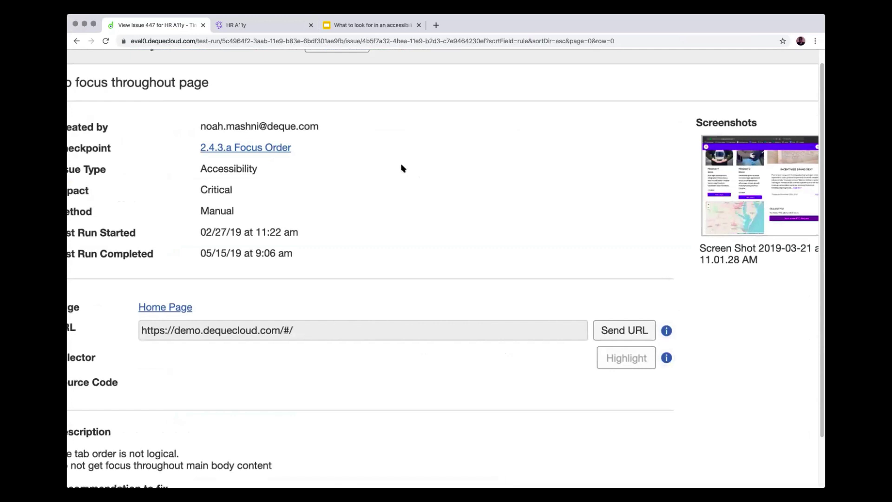
{"action": "scroll", "coordinate": [394, 173], "scroll_direction": "down", "scroll_amount": 5}
{"action": "scroll", "coordinate": [400, 171], "scroll_direction": "up", "scroll_amount": 3}
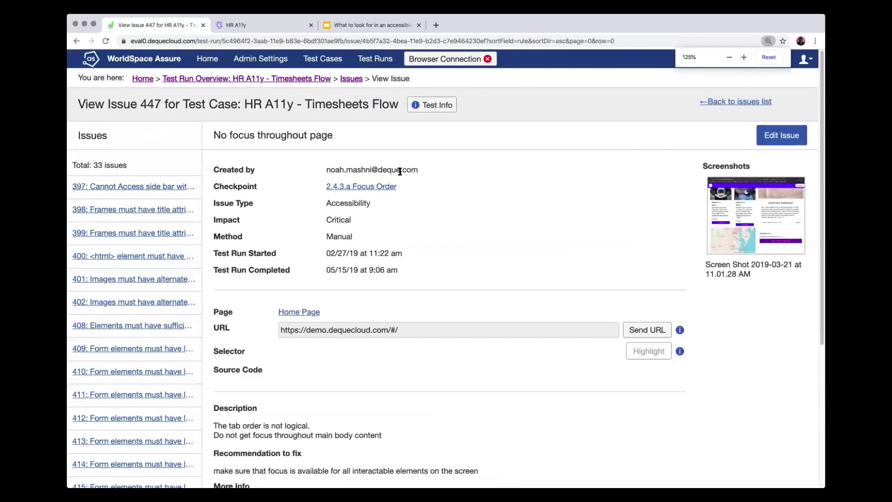
{"action": "scroll", "coordinate": [483, 203], "scroll_direction": "down", "scroll_amount": 1}
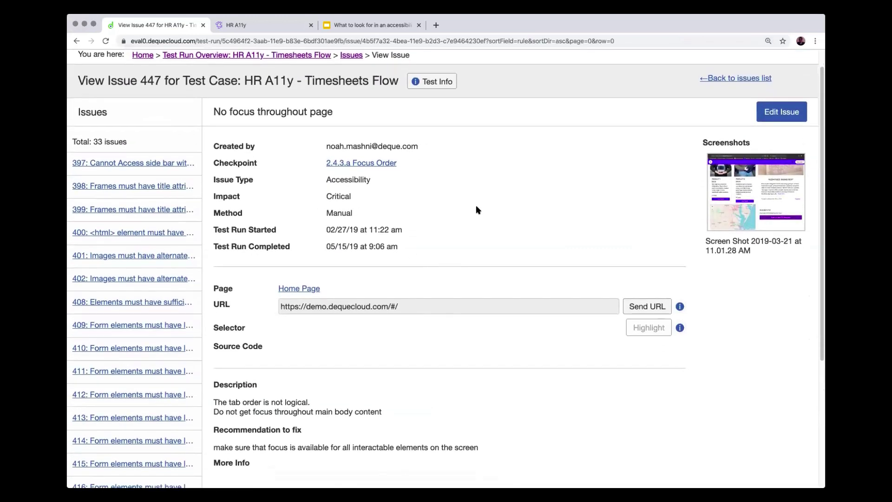
{"action": "left_click", "coordinate": [448, 79]}
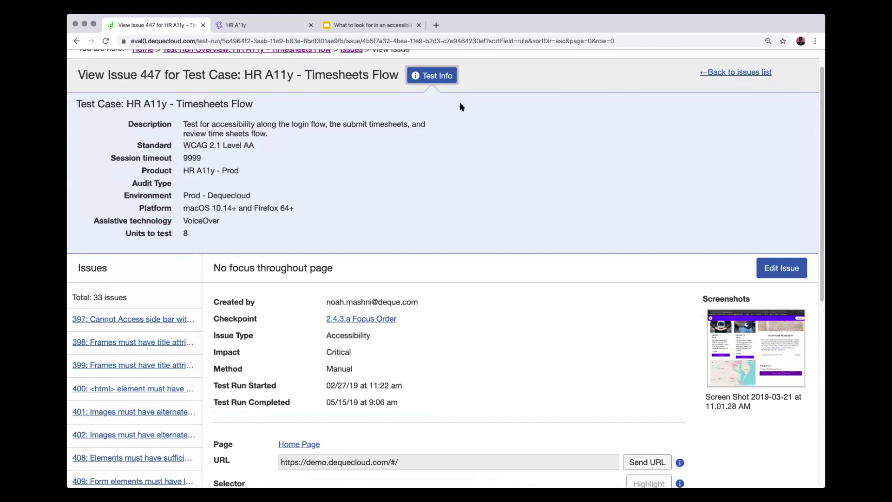
{"action": "left_click", "coordinate": [441, 80]}
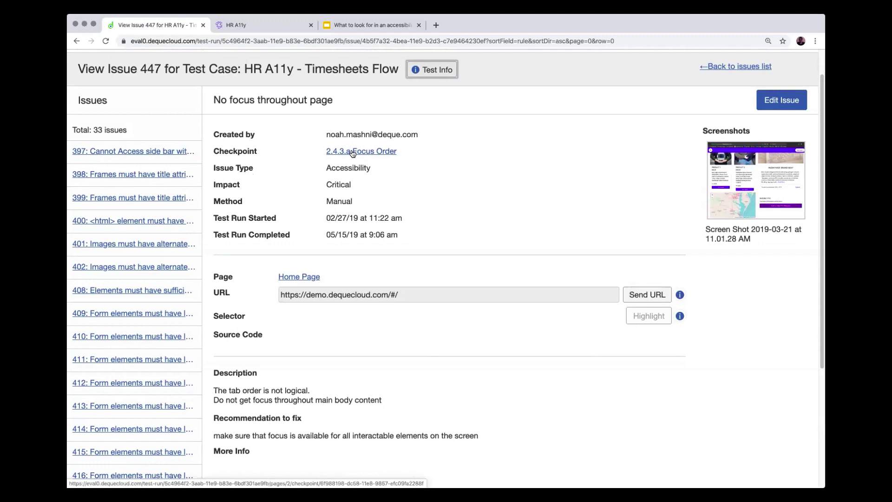
{"action": "left_click", "coordinate": [352, 151], "text": "super"}
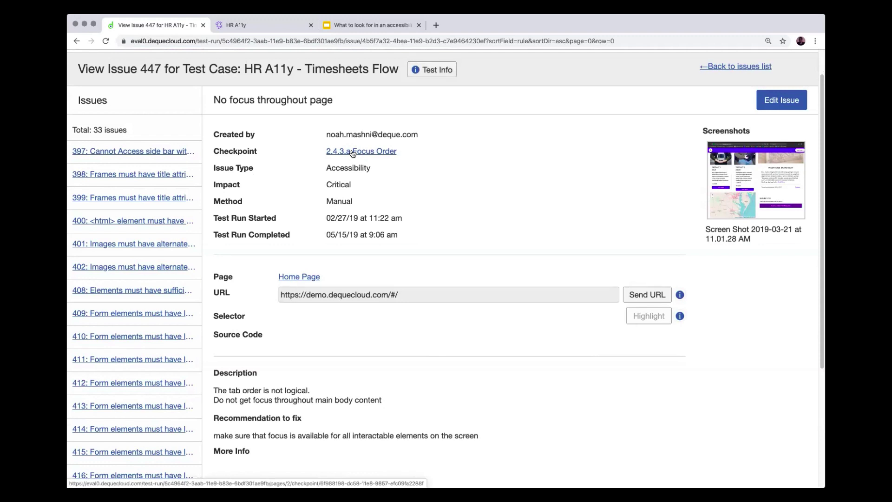
{"action": "left_click", "coordinate": [248, 28]}
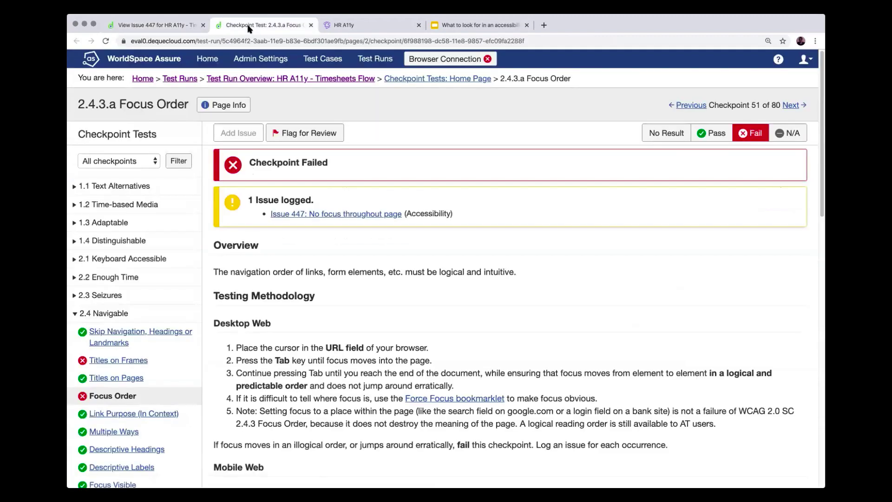
{"action": "scroll", "coordinate": [254, 220], "scroll_direction": "down", "scroll_amount": 2}
{"action": "scroll", "coordinate": [254, 220], "scroll_direction": "down", "scroll_amount": 1}
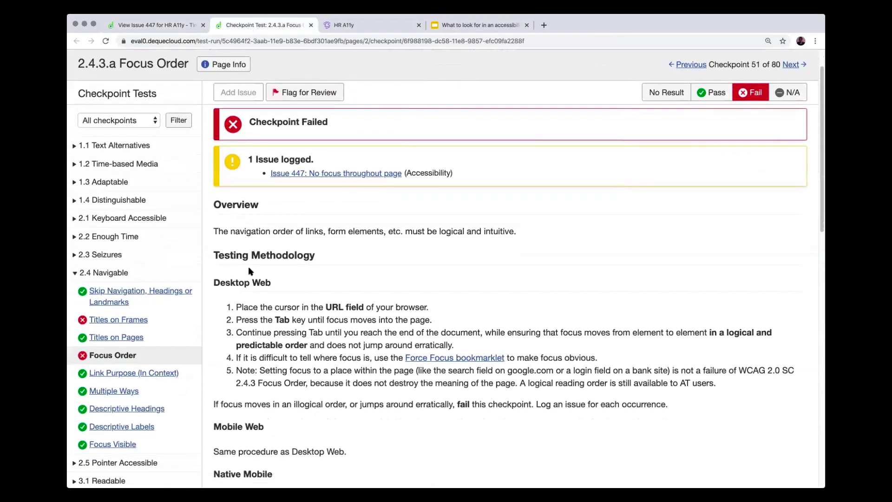
{"action": "scroll", "coordinate": [248, 266], "scroll_direction": "up", "scroll_amount": 4}
{"action": "left_click", "coordinate": [137, 19]}
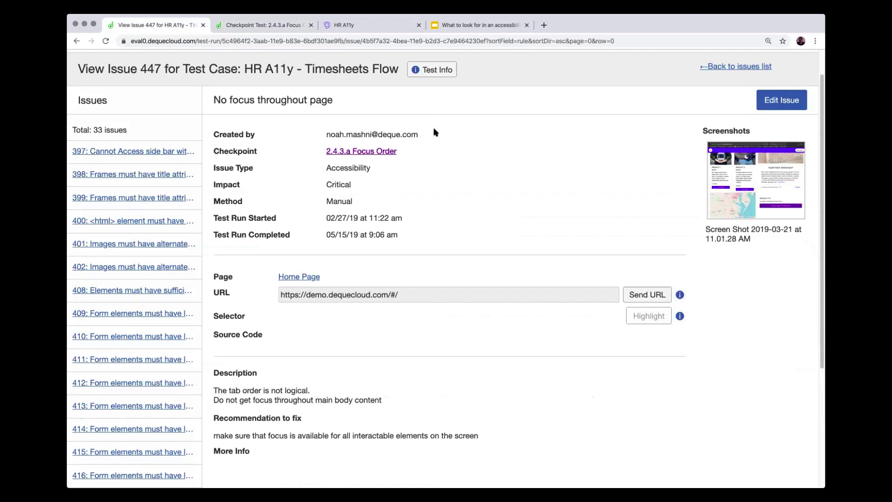
Open issue 447's attached screenshot in a modal to view the captured home page
{"action": "scroll", "coordinate": [547, 144], "scroll_direction": "down", "scroll_amount": 1}
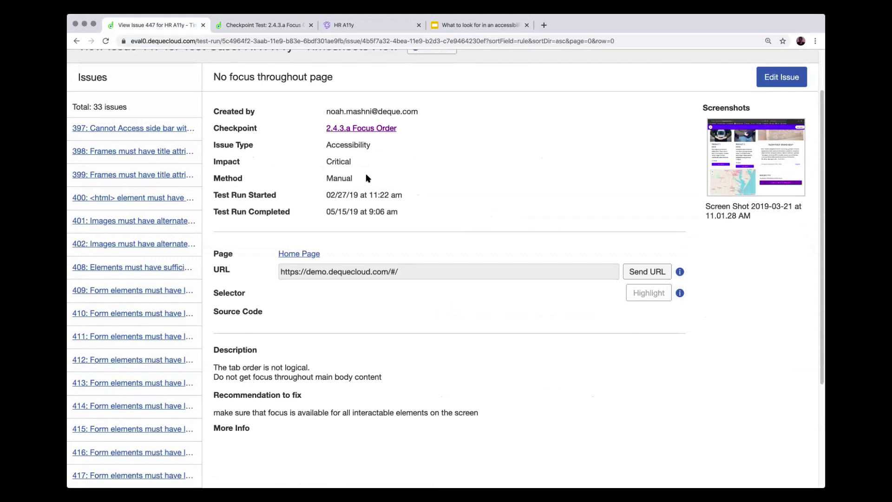
{"action": "left_click", "coordinate": [742, 184]}
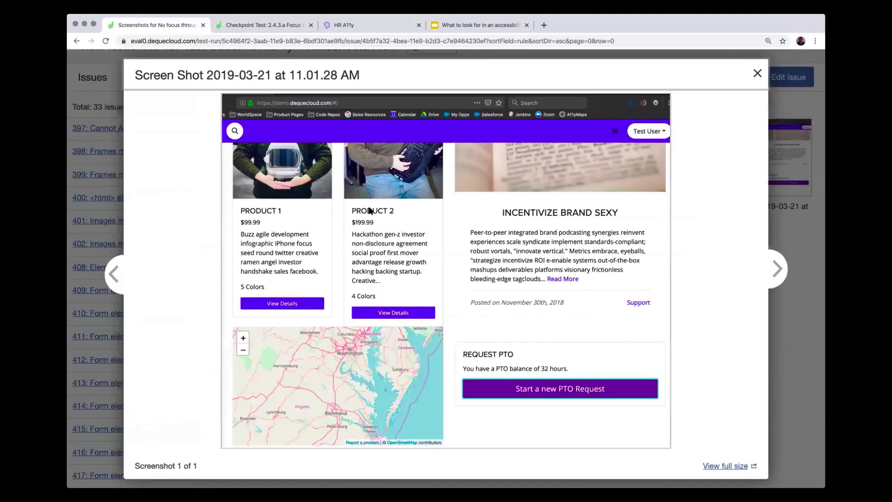
Close the enlarged demo home page screenshot to get back to issue 447's recommended fix
{"action": "left_click", "coordinate": [759, 75]}
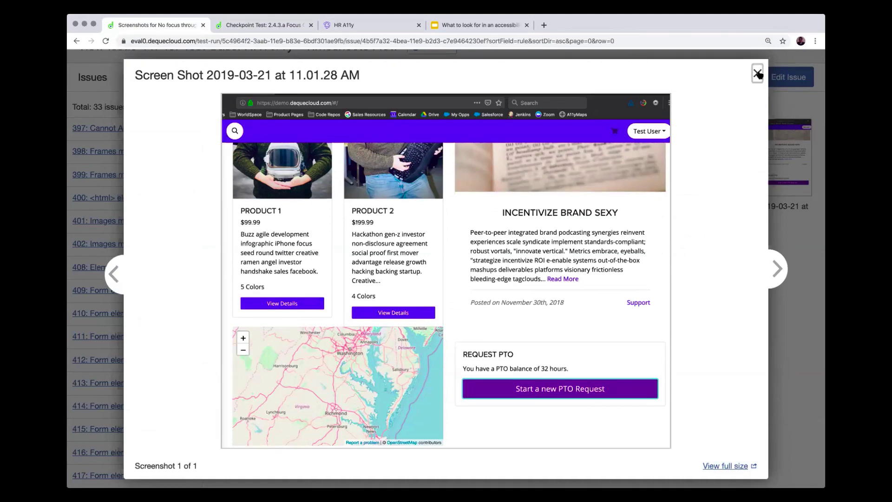
{"action": "scroll", "coordinate": [459, 253], "scroll_direction": "down", "scroll_amount": 1}
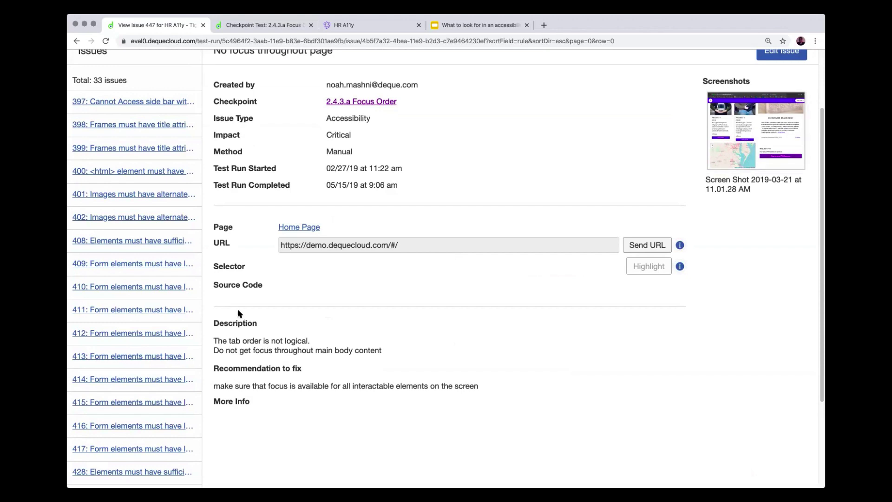
Zoom the browser out, then open issue 398 and its 2.4.1.b Titles on Frames checkpoint
{"action": "scroll", "coordinate": [245, 303], "scroll_direction": "down", "scroll_amount": 1}
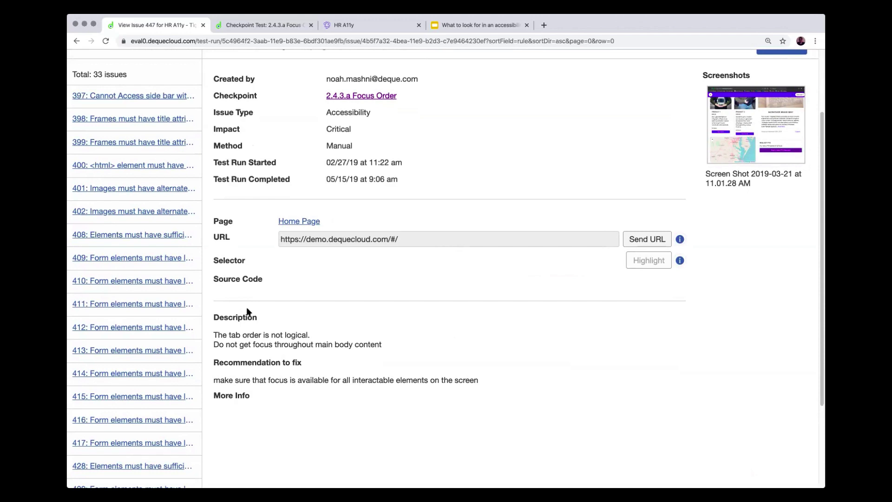
{"action": "scroll", "coordinate": [380, 304], "scroll_direction": "up", "scroll_amount": 3}
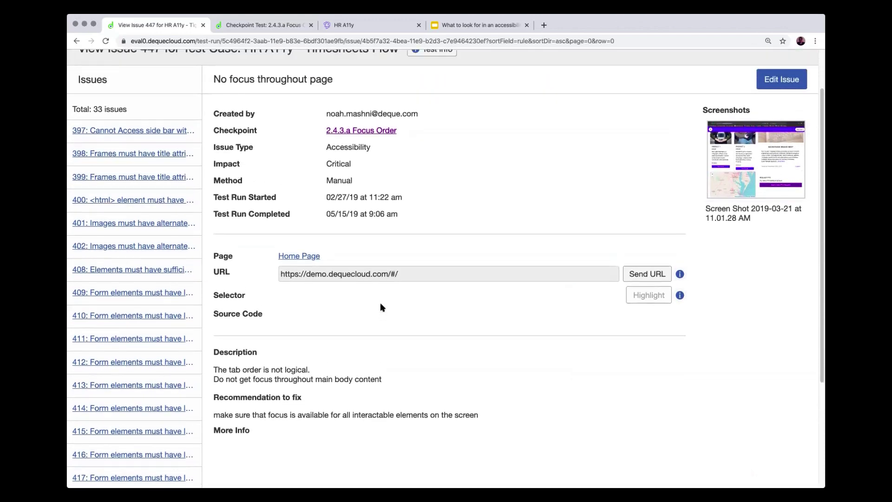
{"action": "scroll", "coordinate": [380, 307], "scroll_direction": "up", "scroll_amount": 1}
{"action": "scroll", "coordinate": [366, 348], "scroll_direction": "up", "scroll_amount": 1}
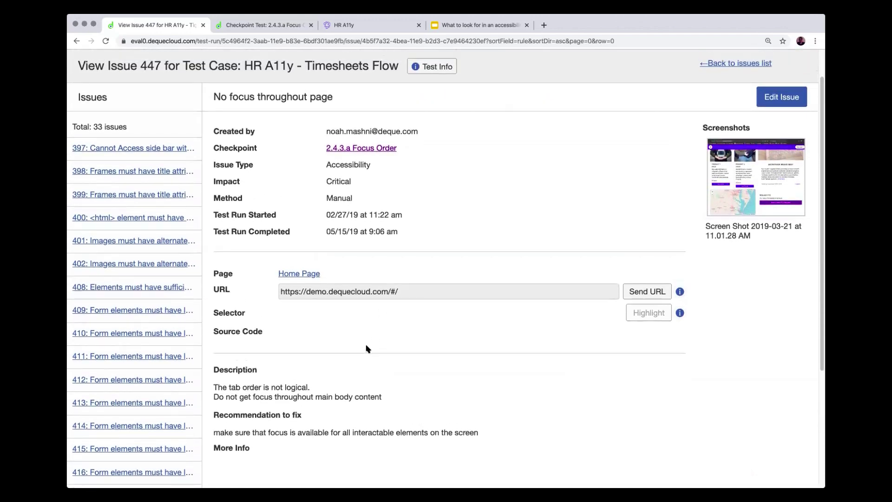
{"action": "scroll", "coordinate": [367, 348], "scroll_direction": "up", "scroll_amount": 1}
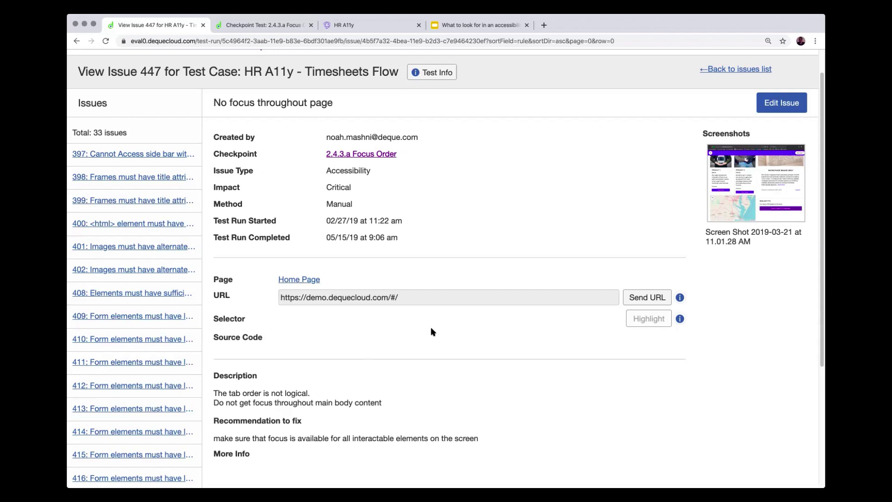
{"action": "scroll", "coordinate": [431, 331], "scroll_direction": "up", "scroll_amount": 1}
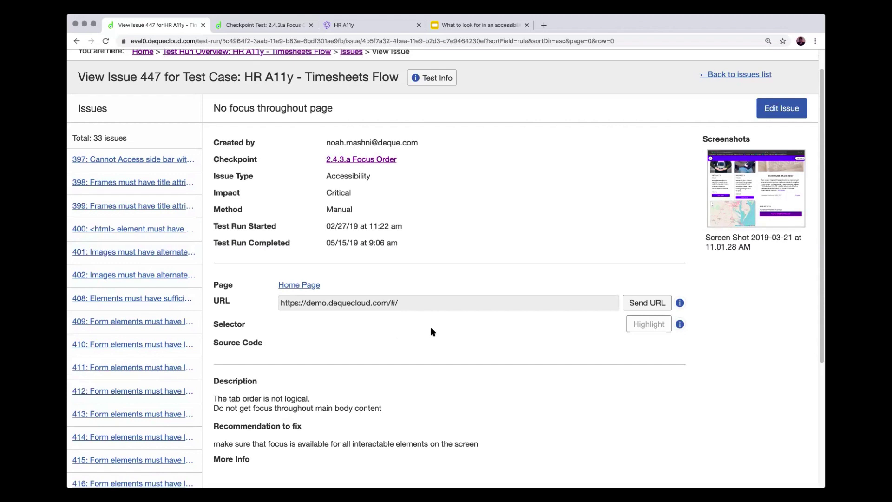
{"action": "key", "text": "super+0"}
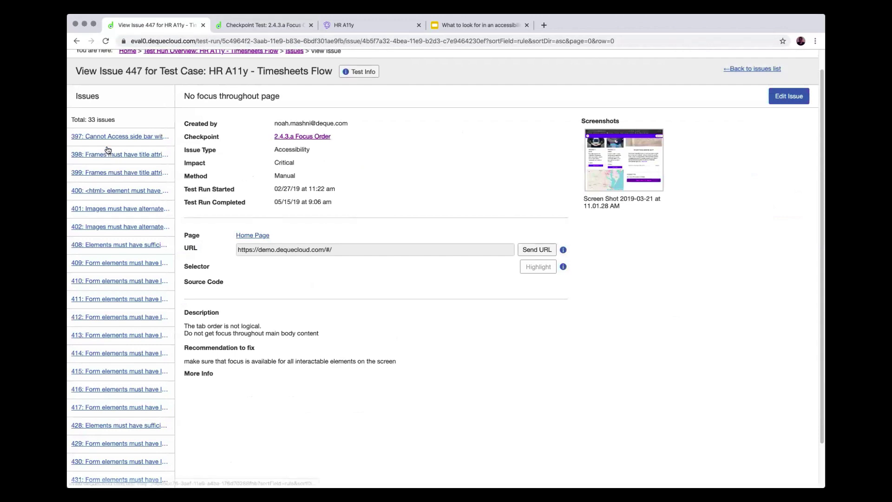
{"action": "scroll", "coordinate": [102, 195], "scroll_direction": "down", "scroll_amount": 2}
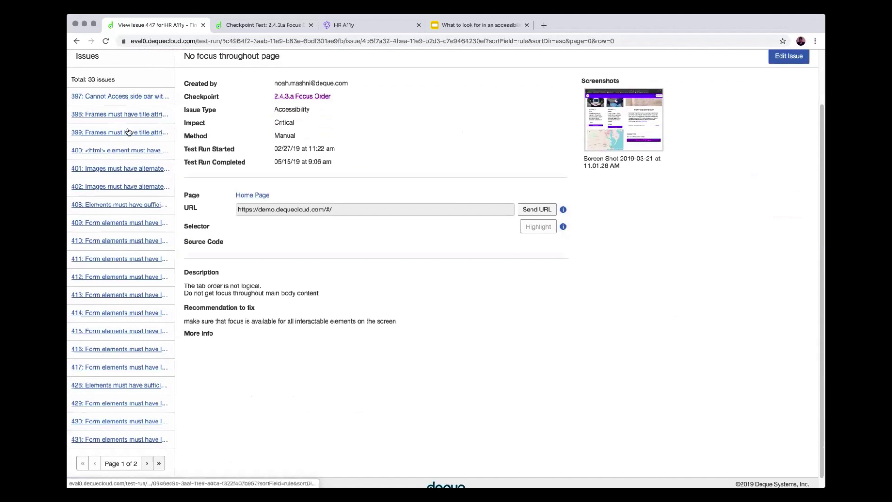
{"action": "scroll", "coordinate": [128, 132], "scroll_direction": "up", "scroll_amount": 2}
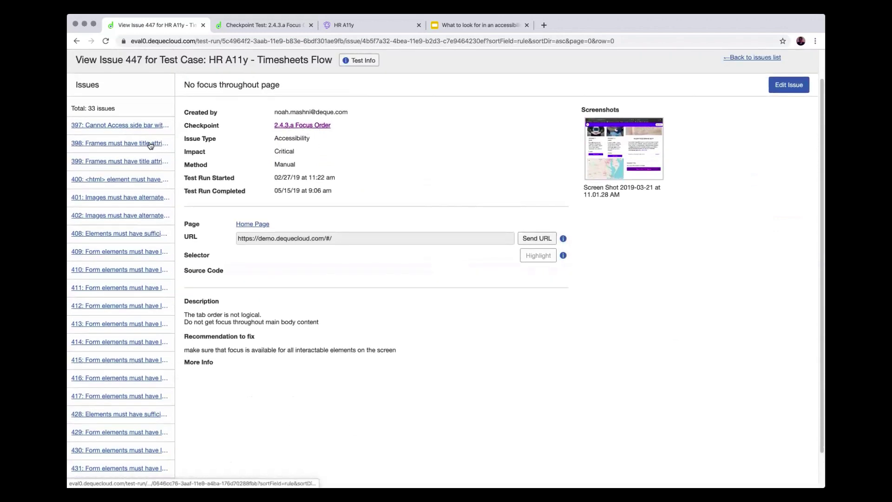
{"action": "left_click", "coordinate": [138, 145]}
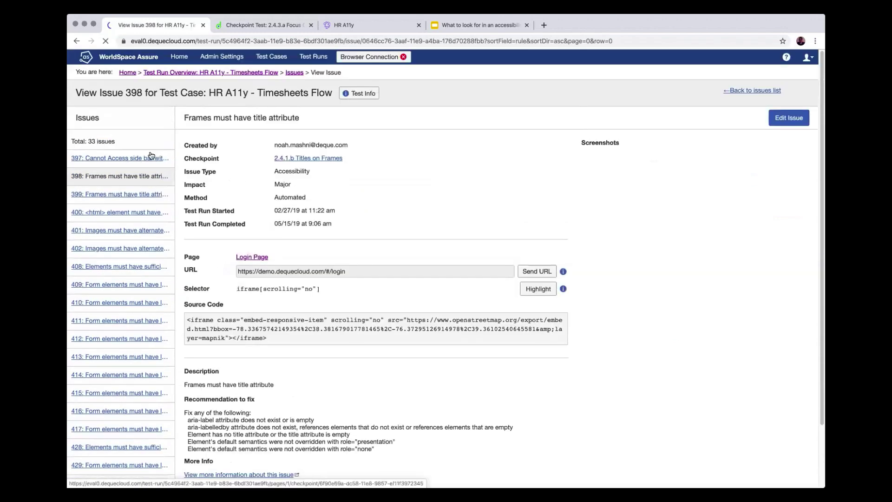
{"action": "scroll", "coordinate": [114, 199], "scroll_direction": "down", "scroll_amount": 2}
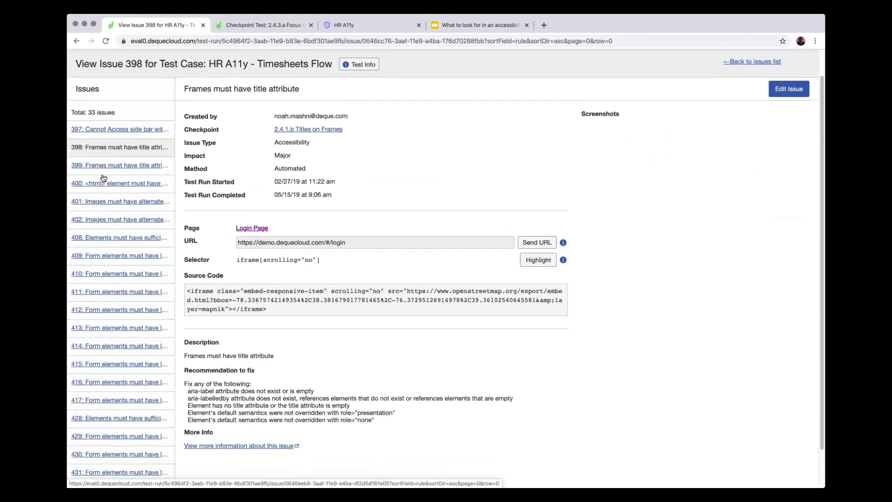
{"action": "left_click", "coordinate": [301, 129]}
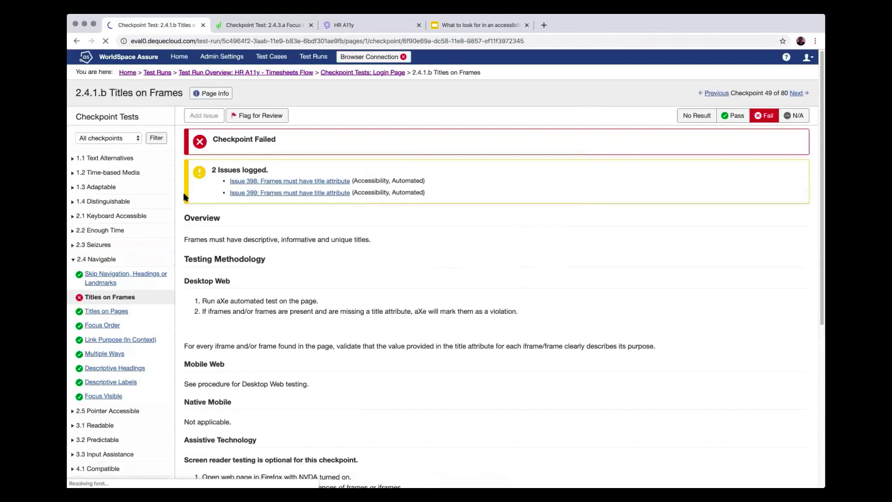
Enlarge the page to 125% and read through the 2.4.1.b Titles on Frames checkpoint
{"action": "scroll", "coordinate": [260, 249], "scroll_direction": "down", "scroll_amount": 2}
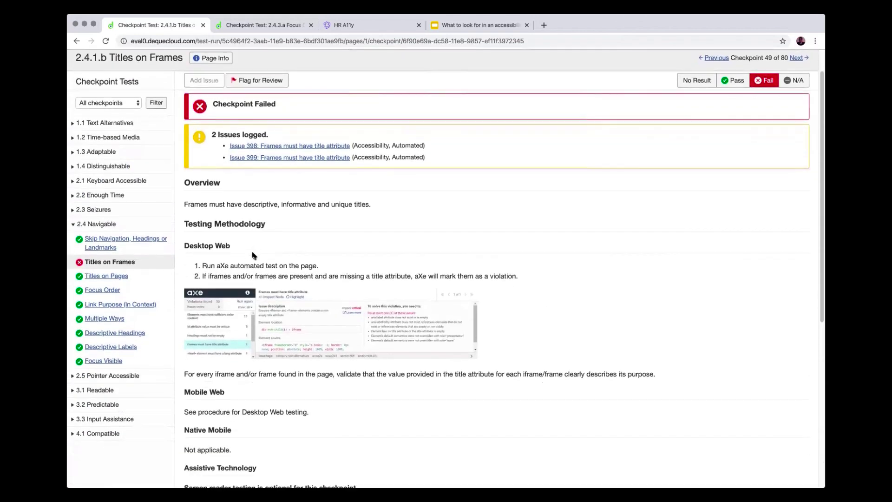
{"action": "scroll", "coordinate": [279, 239], "scroll_direction": "down", "scroll_amount": 1}
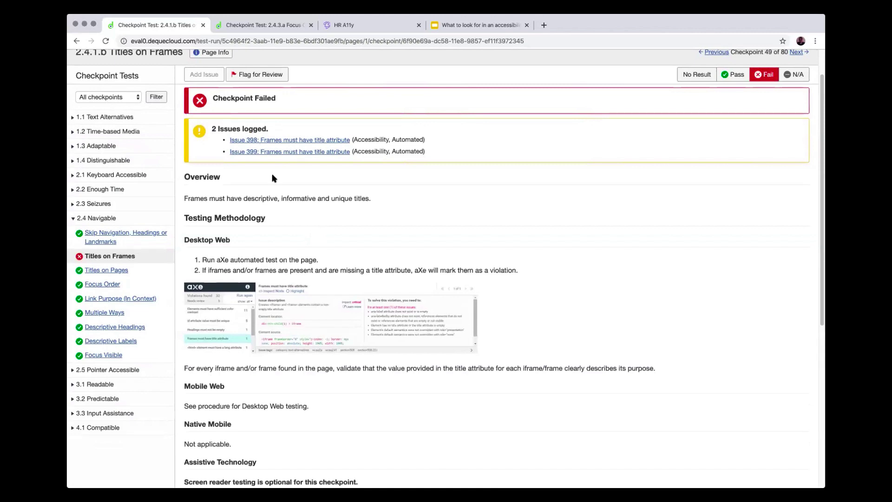
{"action": "scroll", "coordinate": [273, 178], "scroll_direction": "down", "scroll_amount": 5}
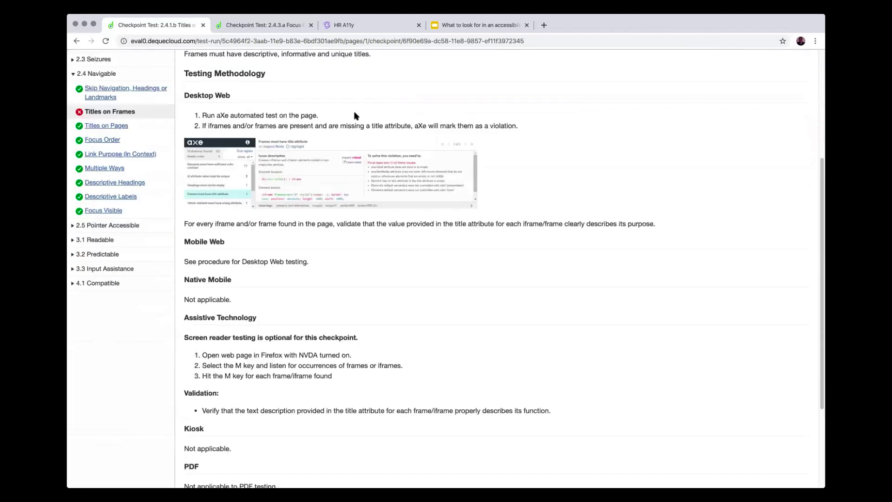
{"action": "key", "text": "super+equal"}
{"action": "key", "text": "super+equal"}
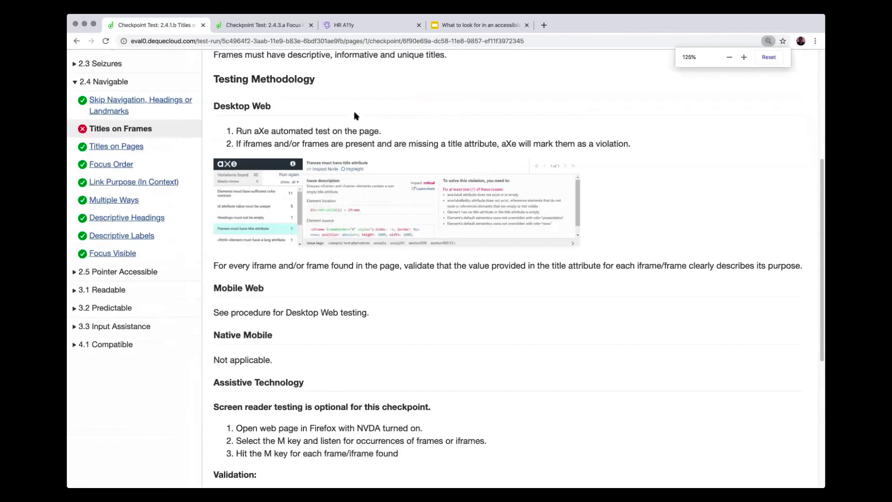
{"action": "scroll", "coordinate": [342, 133], "scroll_direction": "down", "scroll_amount": 1}
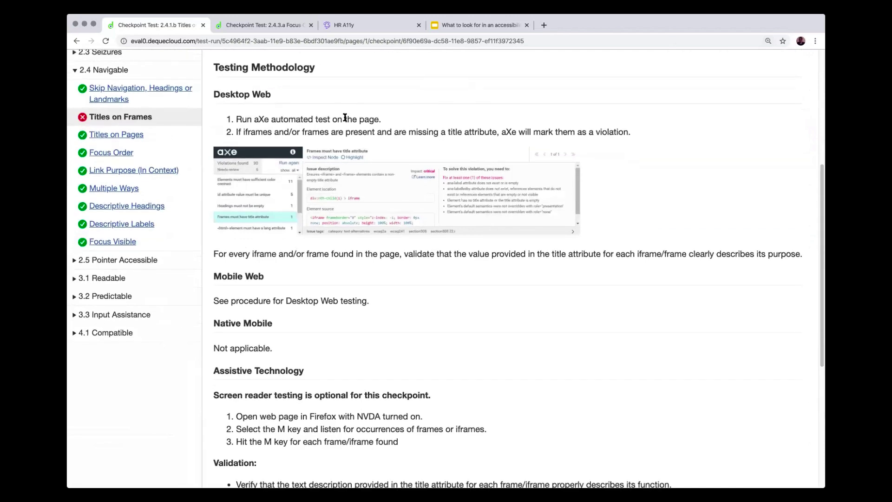
{"action": "scroll", "coordinate": [345, 117], "scroll_direction": "up", "scroll_amount": 4}
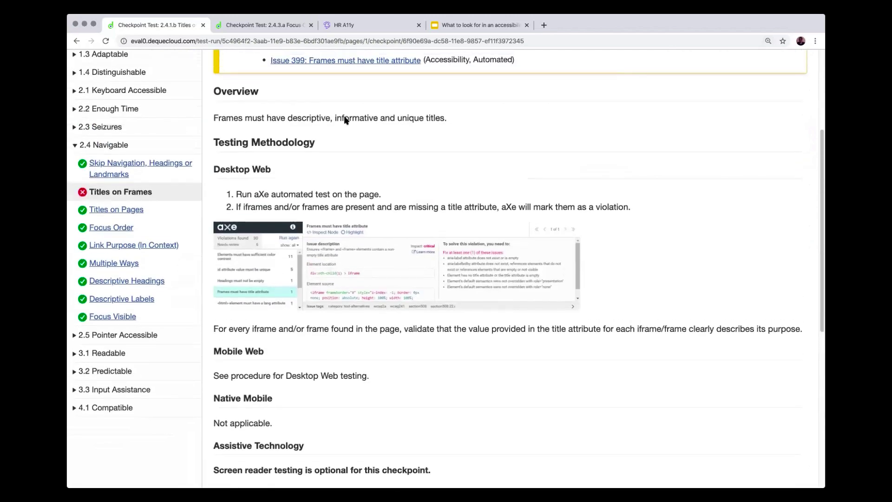
{"action": "scroll", "coordinate": [346, 120], "scroll_direction": "up", "scroll_amount": 2}
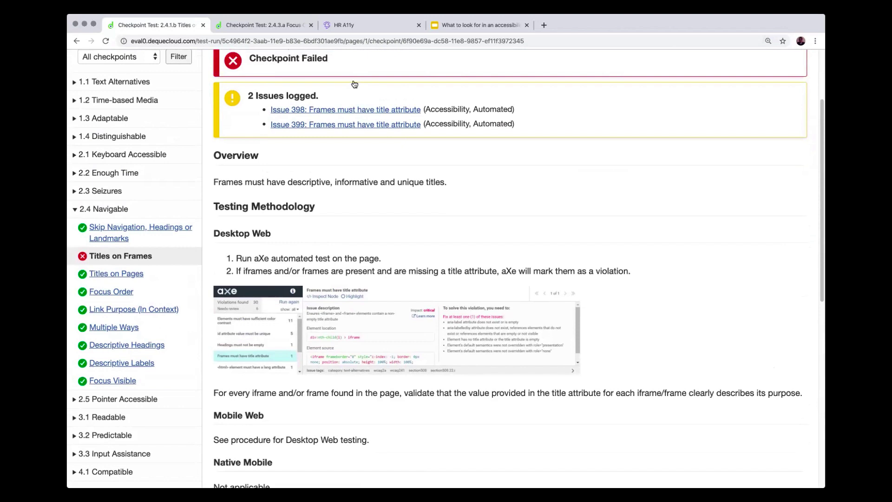
{"action": "scroll", "coordinate": [400, 246], "scroll_direction": "down", "scroll_amount": 2}
{"action": "scroll", "coordinate": [402, 192], "scroll_direction": "down", "scroll_amount": 2}
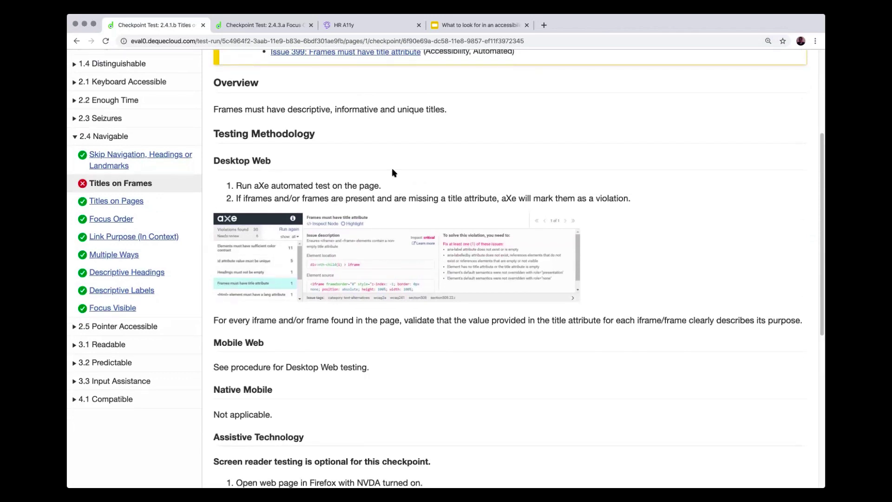
{"action": "scroll", "coordinate": [385, 167], "scroll_direction": "down", "scroll_amount": 3}
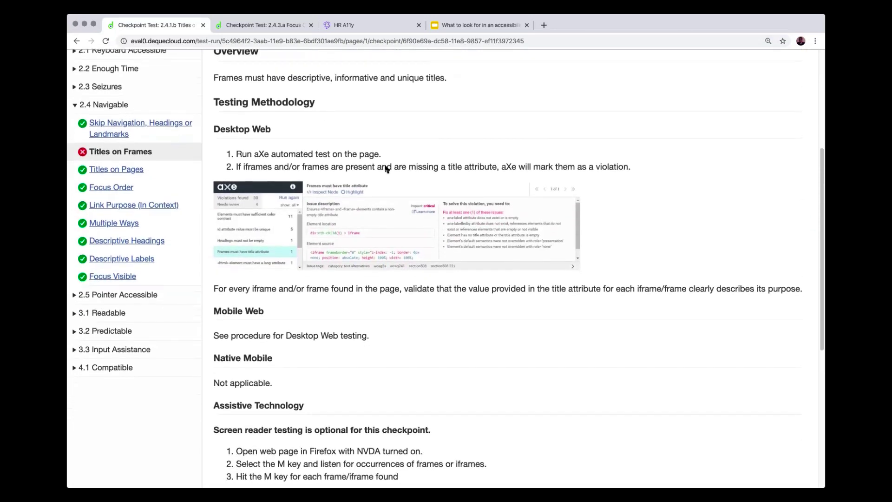
{"action": "scroll", "coordinate": [388, 328], "scroll_direction": "down", "scroll_amount": 1}
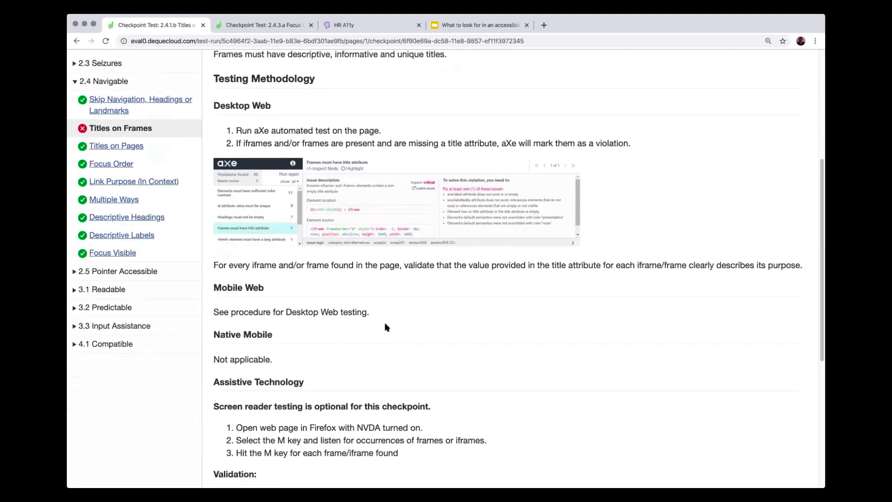
{"action": "scroll", "coordinate": [386, 327], "scroll_direction": "down", "scroll_amount": 3}
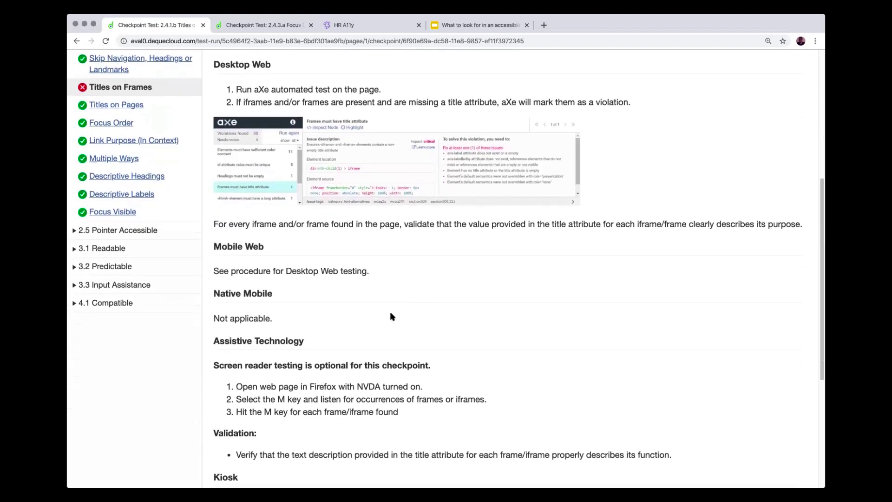
{"action": "scroll", "coordinate": [385, 312], "scroll_direction": "down", "scroll_amount": 1}
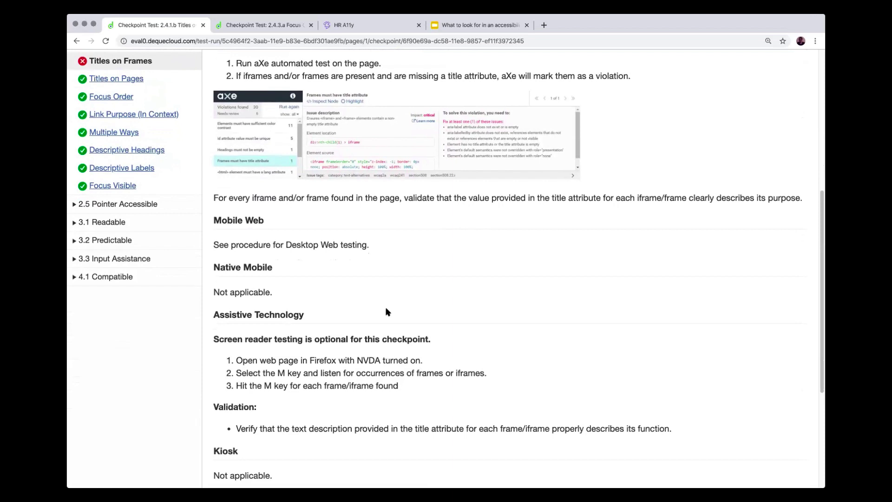
{"action": "scroll", "coordinate": [387, 310], "scroll_direction": "down", "scroll_amount": 2}
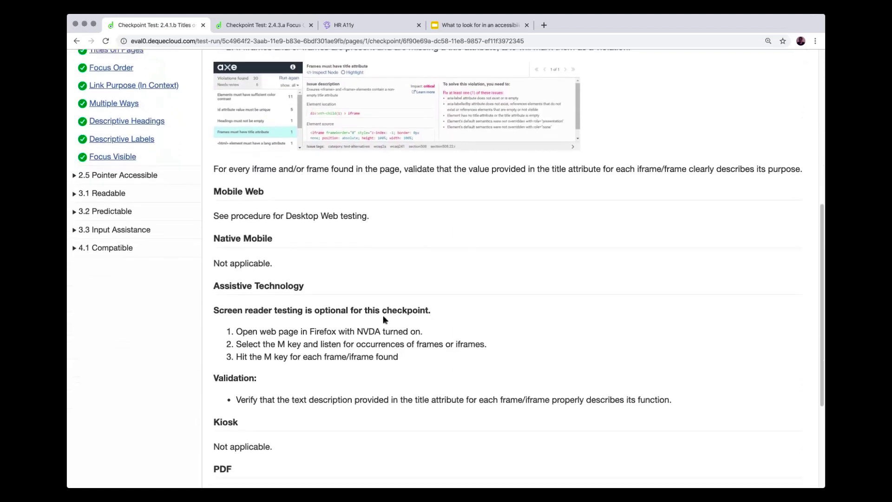
{"action": "scroll", "coordinate": [382, 330], "scroll_direction": "down", "scroll_amount": 2}
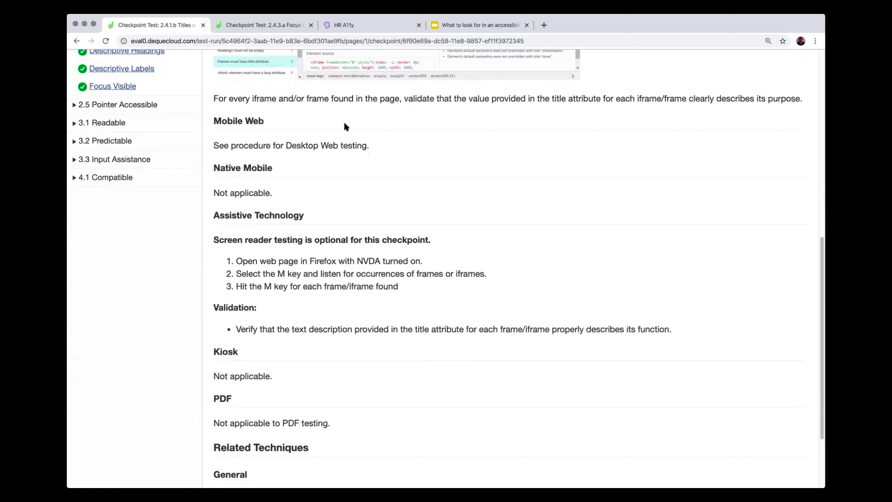
{"action": "scroll", "coordinate": [327, 146], "scroll_direction": "up", "scroll_amount": 1}
{"action": "scroll", "coordinate": [318, 172], "scroll_direction": "up", "scroll_amount": 2}
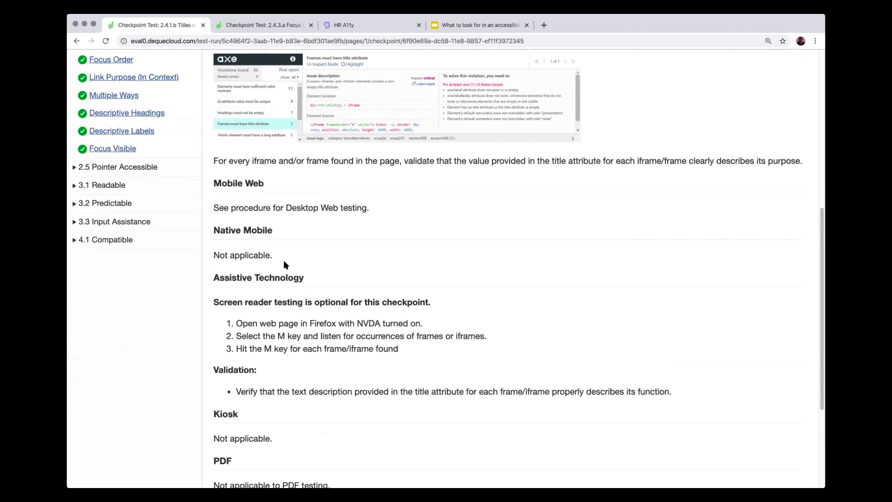
{"action": "scroll", "coordinate": [284, 264], "scroll_direction": "down", "scroll_amount": 1}
{"action": "scroll", "coordinate": [354, 299], "scroll_direction": "down", "scroll_amount": 6}
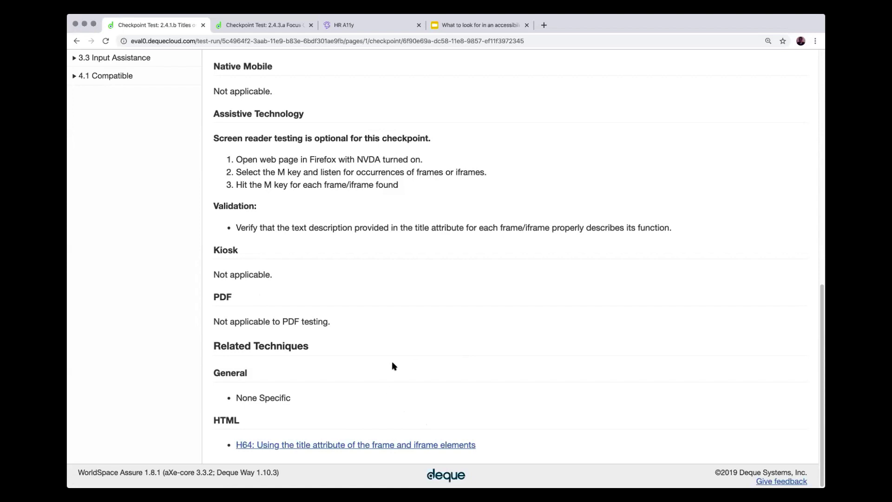
Go back to issue 398, then open issue 397 and its 2.1.1.a Keyboard Navigation checkpoint
{"action": "key", "text": "super+bracketleft"}
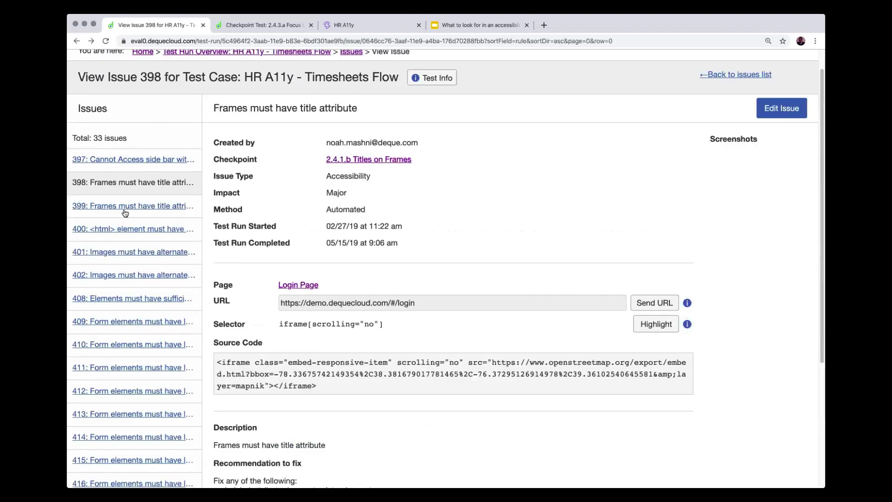
{"action": "left_click", "coordinate": [118, 160]}
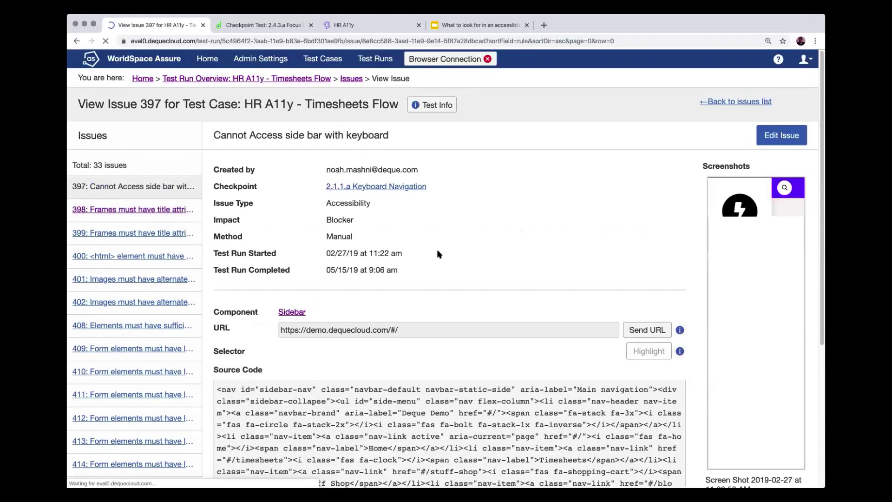
{"action": "scroll", "coordinate": [409, 314], "scroll_direction": "down", "scroll_amount": 3}
{"action": "scroll", "coordinate": [420, 329], "scroll_direction": "up", "scroll_amount": 5}
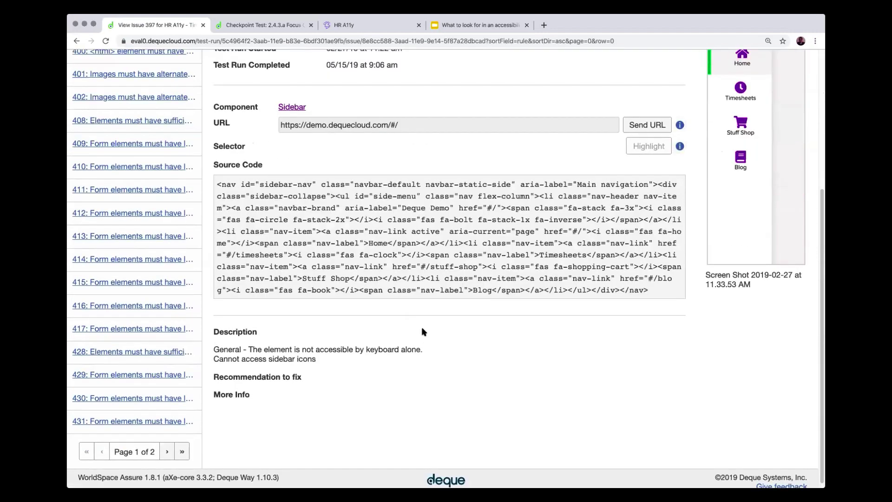
{"action": "left_click", "coordinate": [378, 186]}
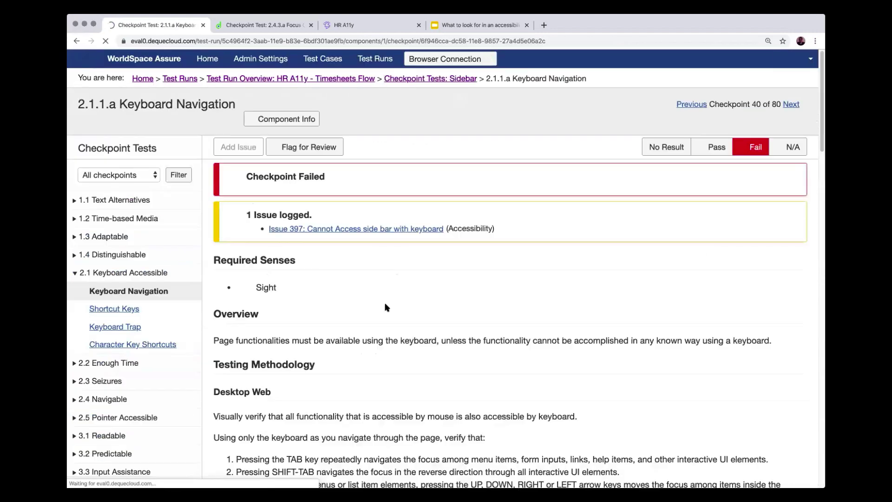
Read the Keyboard Navigation testing methodology and techniques, then switch to the HR A11y site
{"action": "scroll", "coordinate": [386, 307], "scroll_direction": "down", "scroll_amount": 5}
{"action": "scroll", "coordinate": [386, 307], "scroll_direction": "down", "scroll_amount": 15}
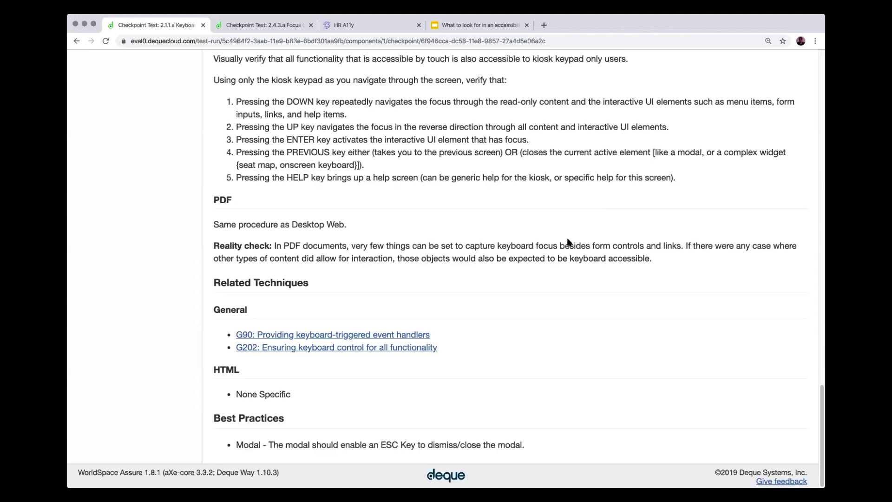
{"action": "scroll", "coordinate": [550, 248], "scroll_direction": "up", "scroll_amount": 10}
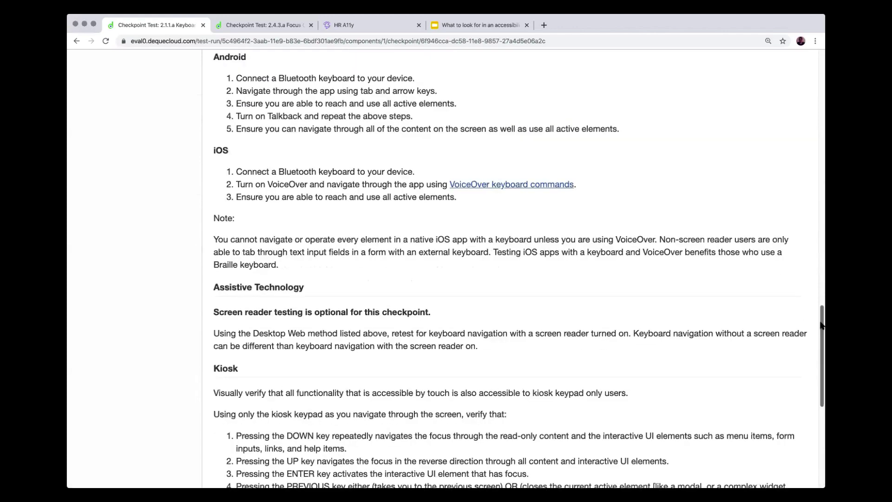
{"action": "scroll", "coordinate": [811, 286], "scroll_direction": "up", "scroll_amount": 15}
{"action": "scroll", "coordinate": [801, 59], "scroll_direction": "up", "scroll_amount": 5}
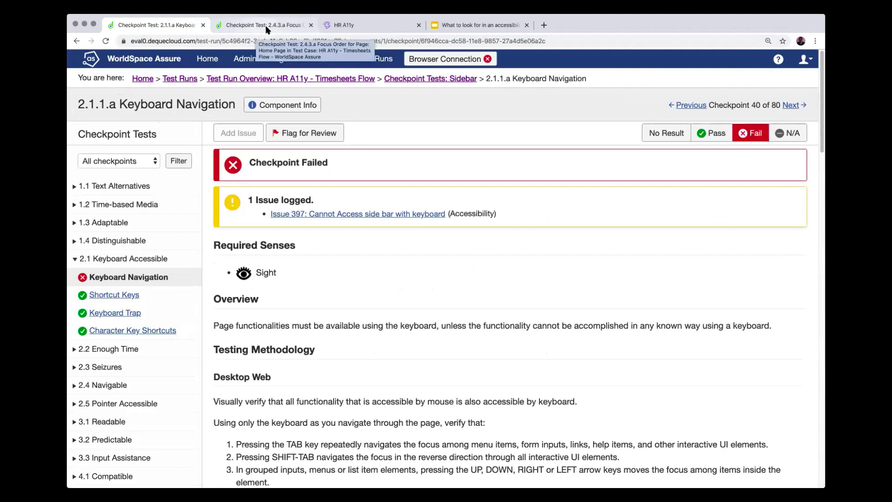
{"action": "left_click", "coordinate": [340, 30]}
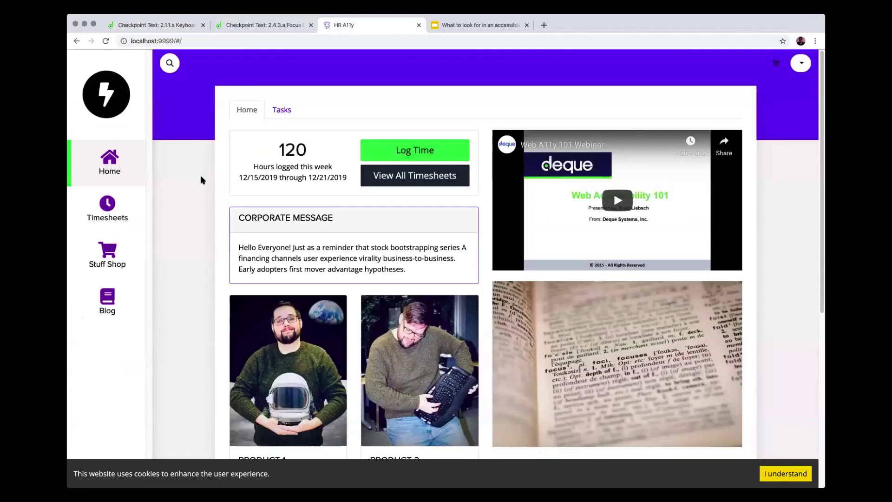
Open Chrome DevTools below the HR A11y Home page, make it slightly shorter, and show the WorldSpace panel
{"action": "key", "text": "super+alt+i"}
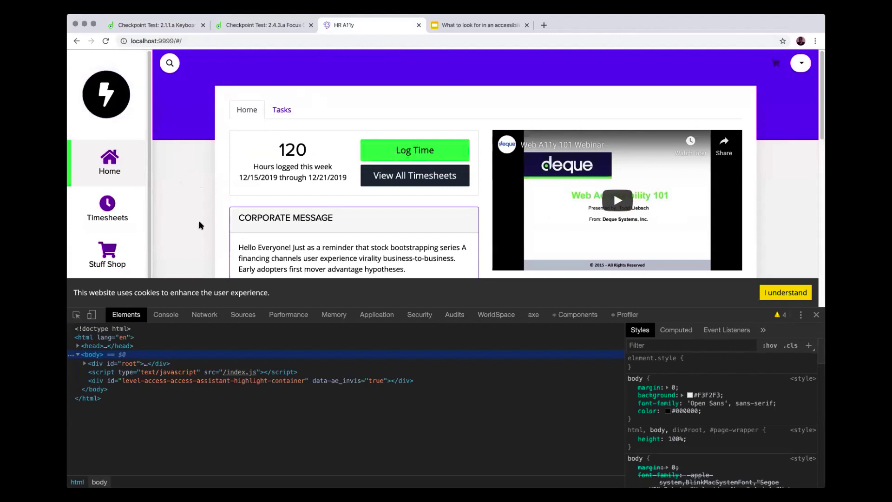
{"action": "scroll", "coordinate": [199, 225], "scroll_direction": "down", "scroll_amount": 1}
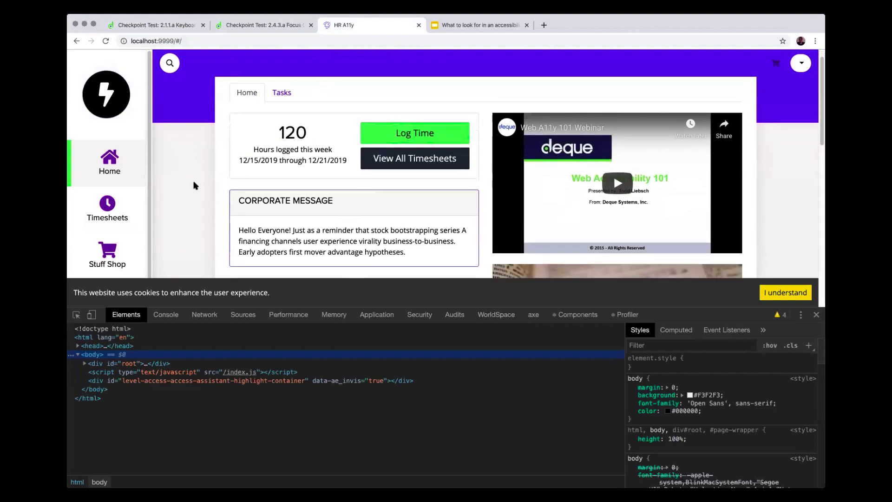
{"action": "scroll", "coordinate": [303, 78], "scroll_direction": "down", "scroll_amount": 1}
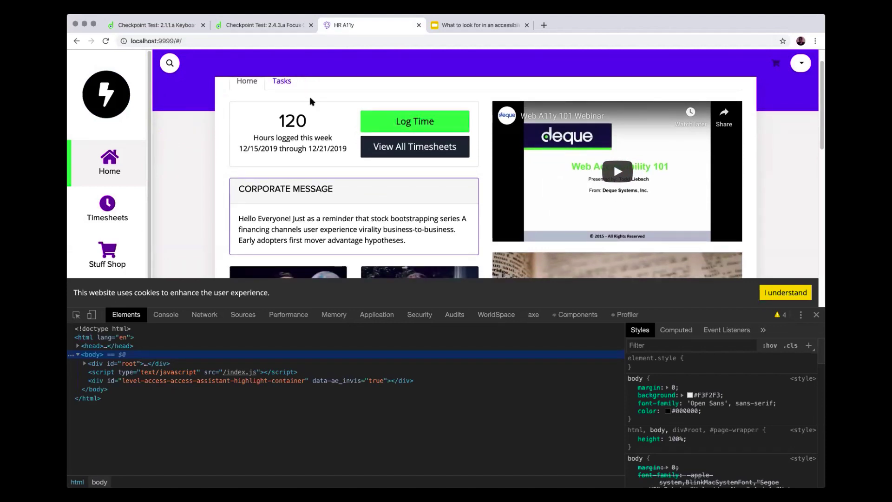
{"action": "scroll", "coordinate": [314, 106], "scroll_direction": "up", "scroll_amount": 2}
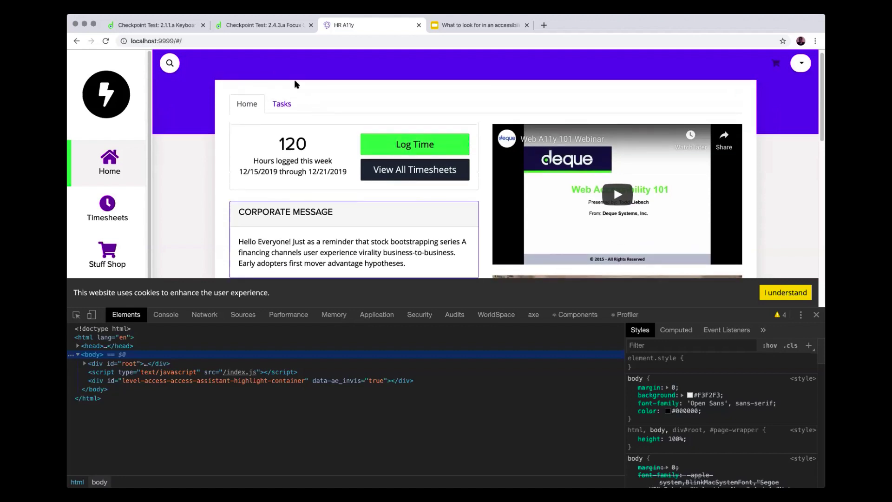
{"action": "scroll", "coordinate": [312, 162], "scroll_direction": "down", "scroll_amount": 1}
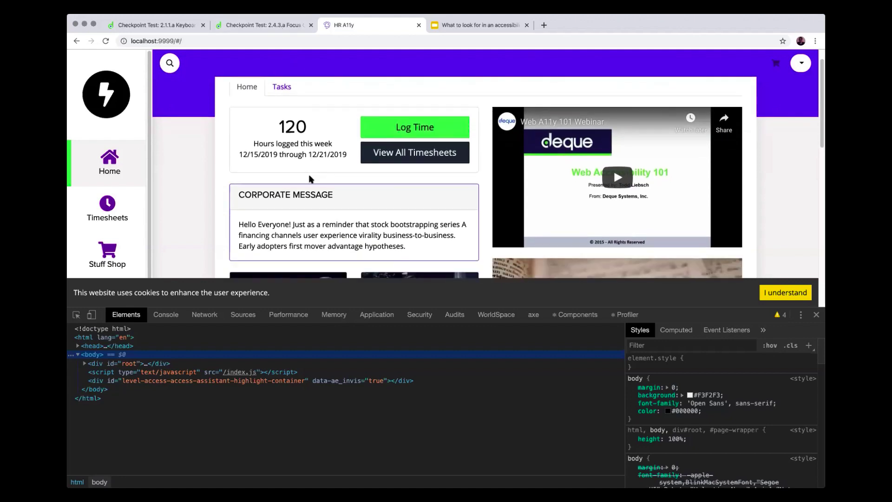
{"action": "left_click_drag", "start_coordinate": [672, 312], "coordinate": [672, 326]}
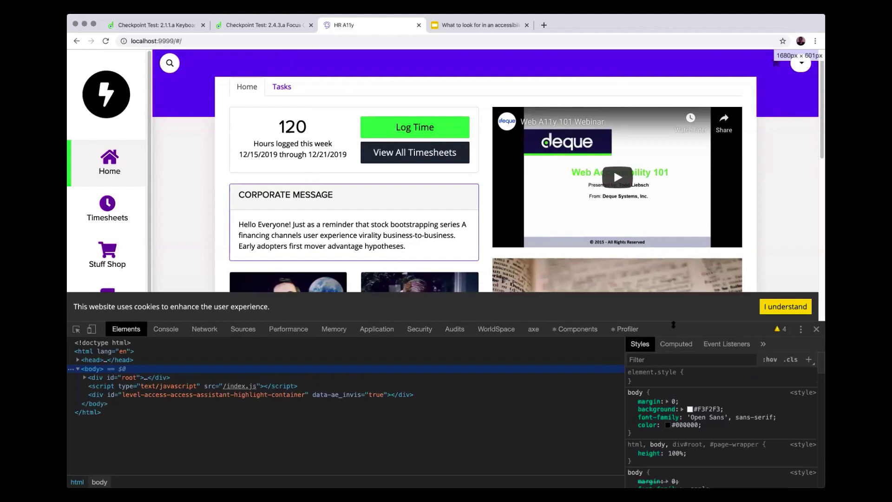
{"action": "left_click", "coordinate": [498, 331]}
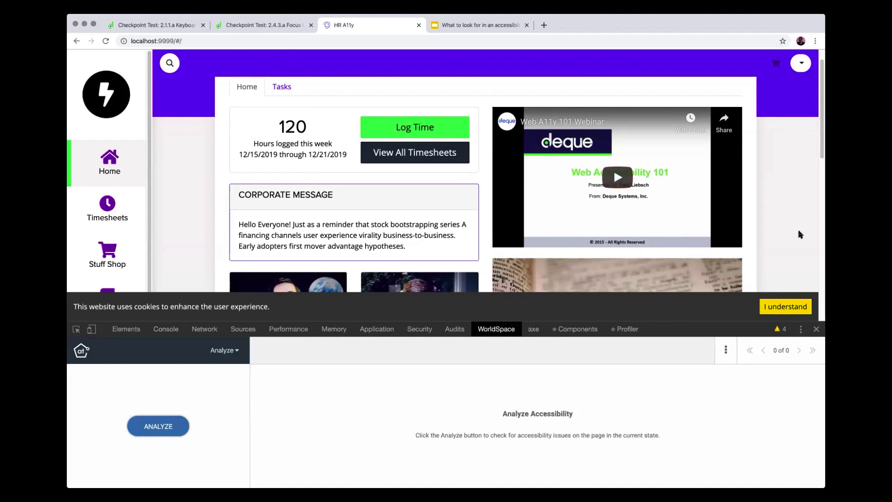
Run WorldSpace ANALYZE on the HR A11y Home page, revealing 4 violations
{"action": "scroll", "coordinate": [788, 230], "scroll_direction": "down", "scroll_amount": 3}
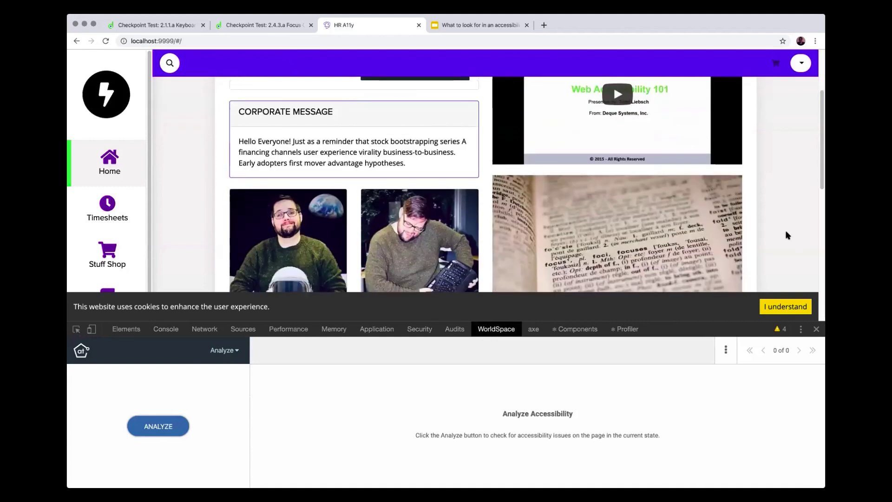
{"action": "scroll", "coordinate": [788, 233], "scroll_direction": "down", "scroll_amount": 3}
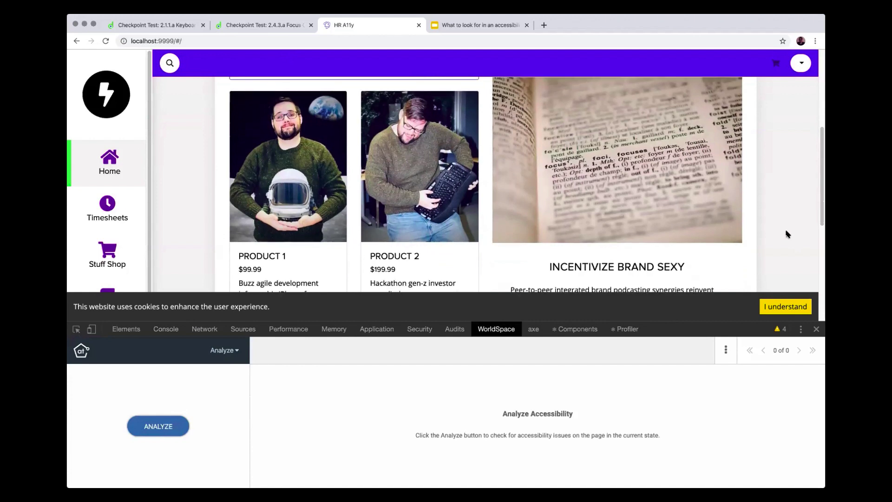
{"action": "scroll", "coordinate": [771, 238], "scroll_direction": "up", "scroll_amount": 1}
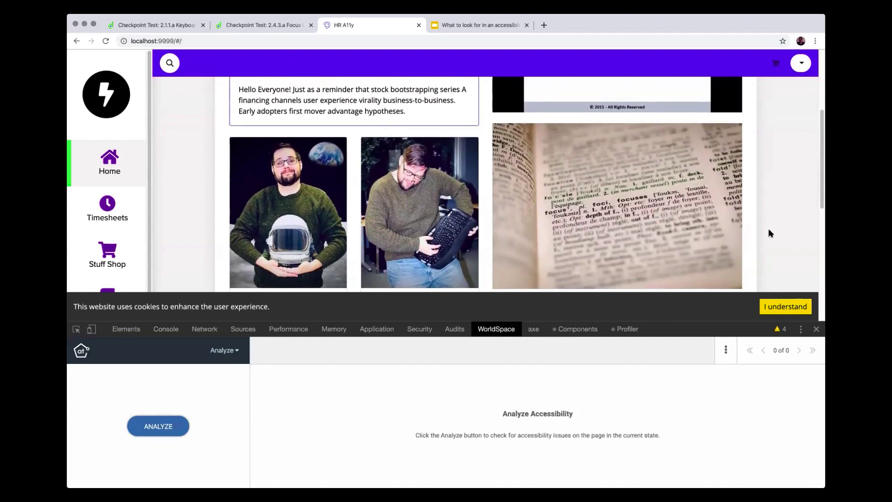
{"action": "scroll", "coordinate": [771, 230], "scroll_direction": "up", "scroll_amount": 1}
{"action": "scroll", "coordinate": [771, 229], "scroll_direction": "up", "scroll_amount": 2}
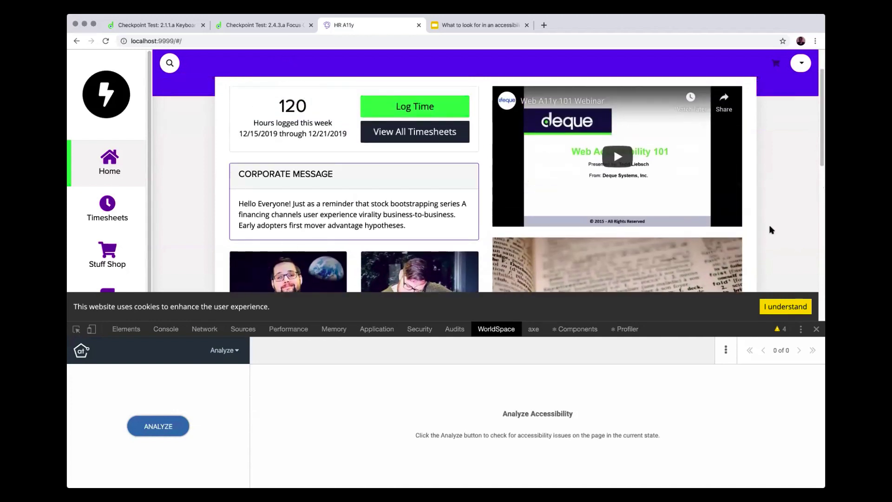
{"action": "scroll", "coordinate": [769, 225], "scroll_direction": "up", "scroll_amount": 1}
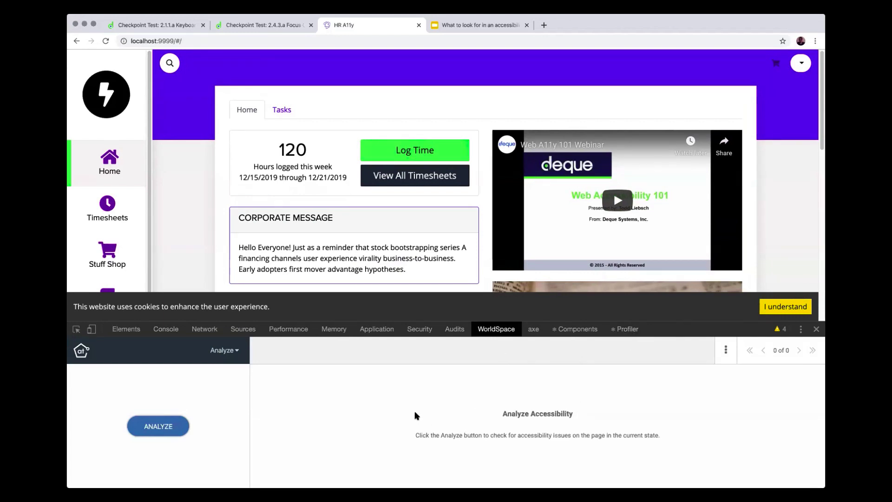
{"action": "left_click", "coordinate": [170, 433]}
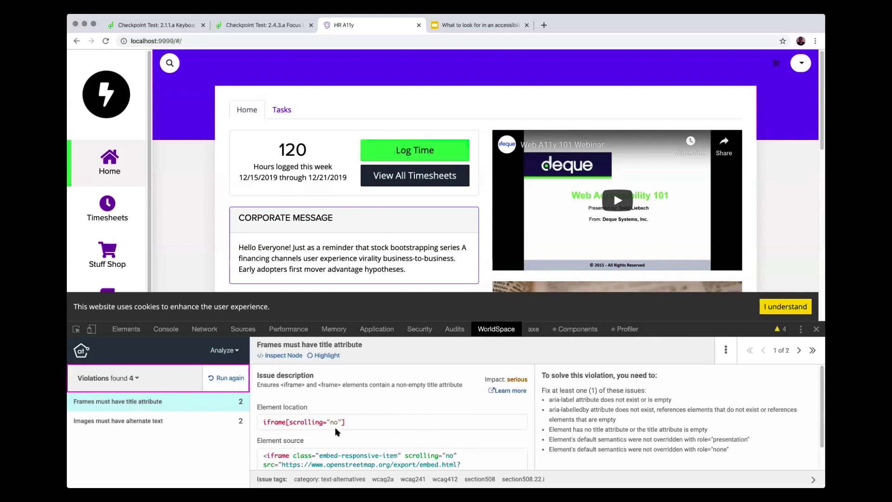
Highlight the untitled map iframe and inspect its node, then return to WorldSpace violations
{"action": "left_click", "coordinate": [582, 393]}
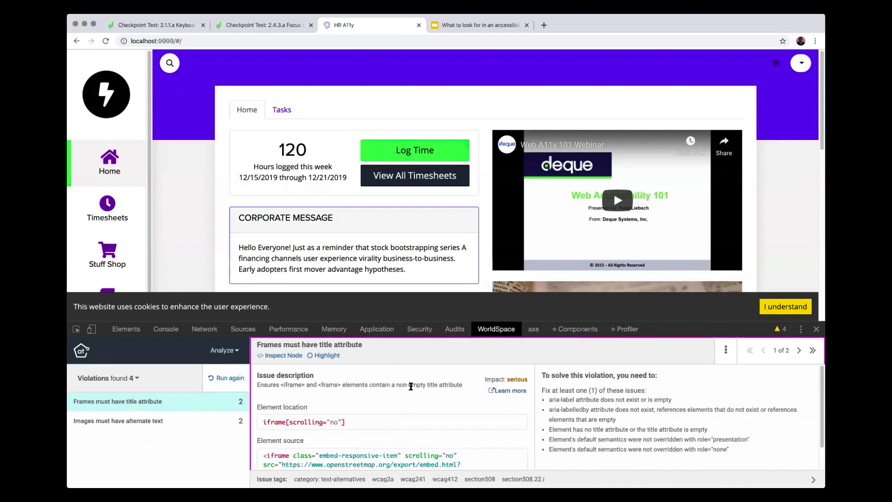
{"action": "left_click", "coordinate": [329, 356]}
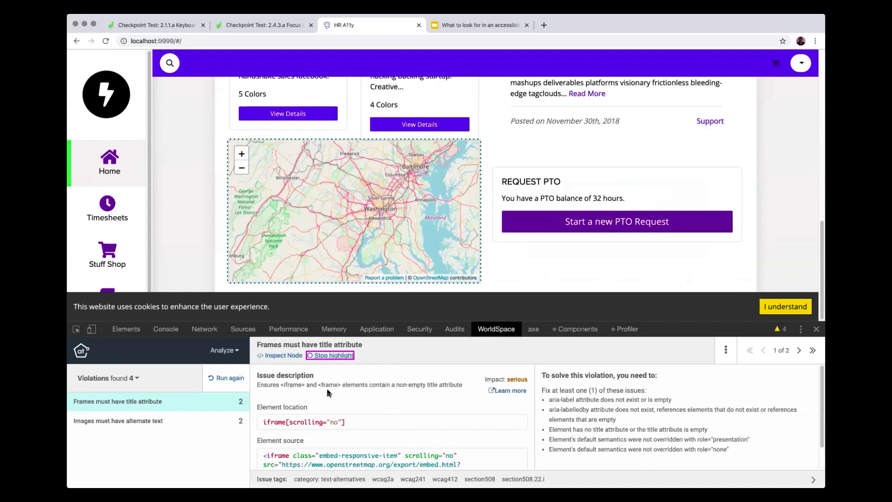
{"action": "left_click", "coordinate": [285, 355]}
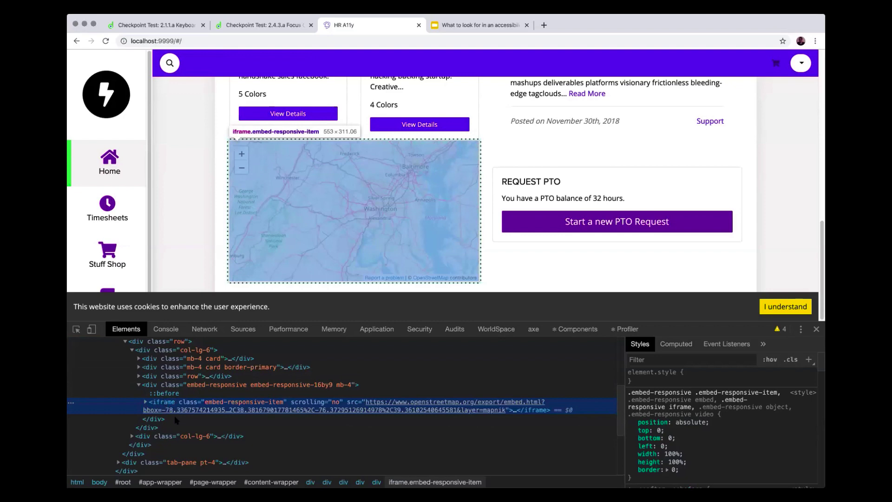
{"action": "left_click", "coordinate": [506, 330]}
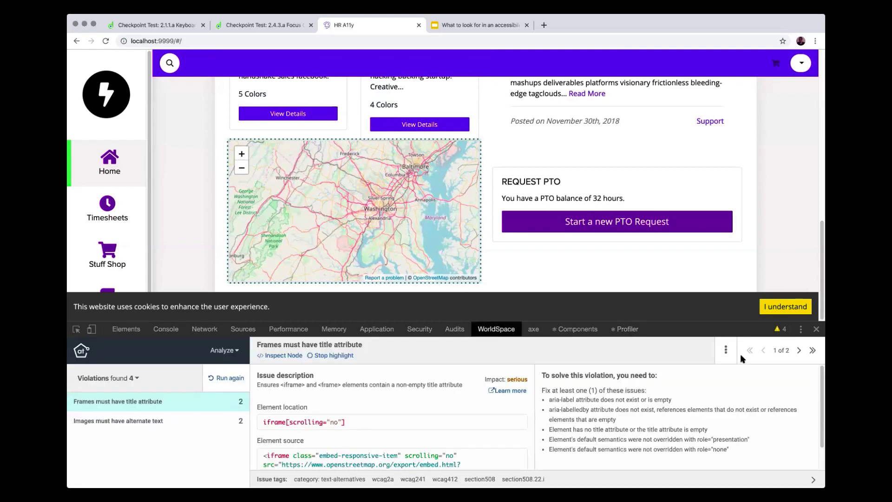
Glance at the export options, enlarge the DevTools panel, and bring up the tool-mode dropdown
{"action": "left_click", "coordinate": [726, 352]}
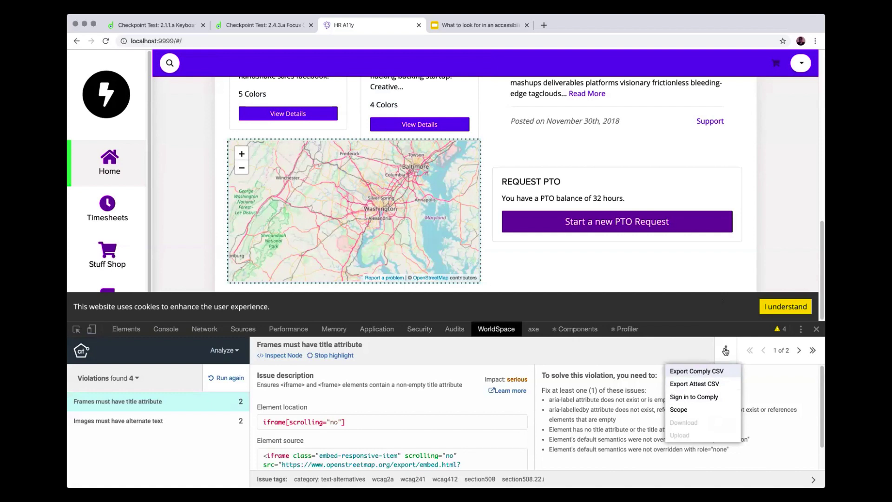
{"action": "left_click", "coordinate": [725, 350]}
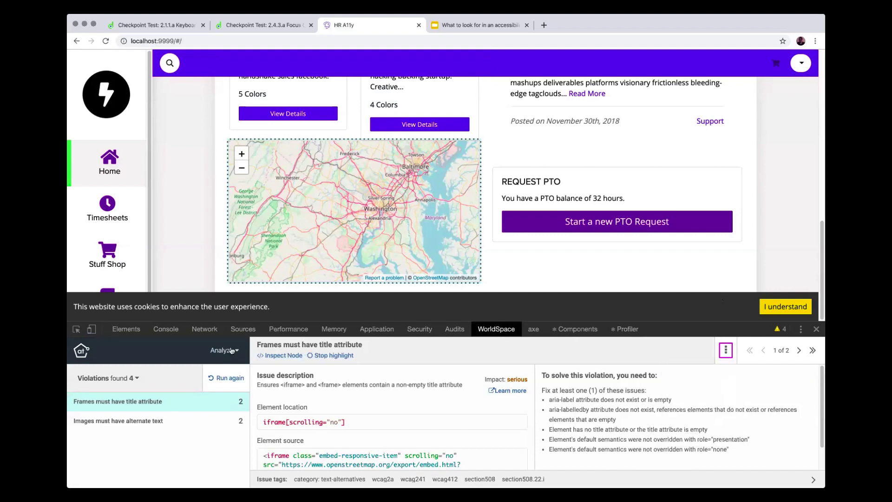
{"action": "left_click_drag", "start_coordinate": [297, 320], "coordinate": [283, 311]}
{"action": "left_click", "coordinate": [224, 332]}
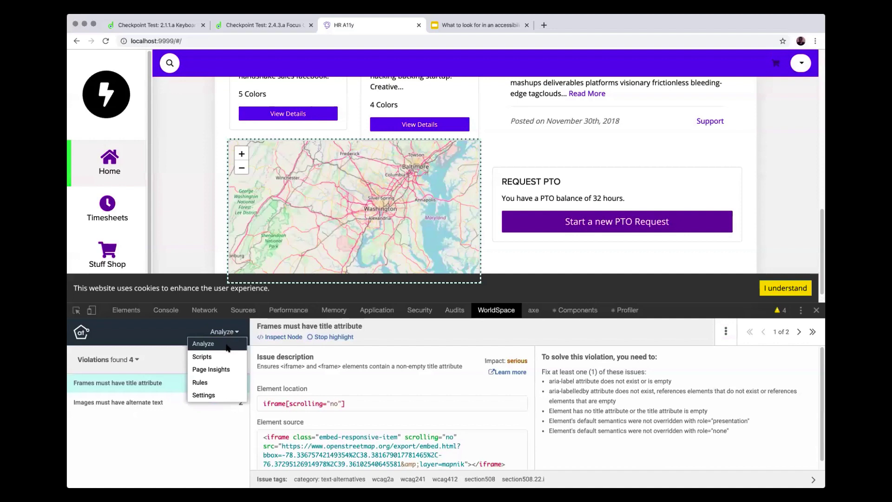
Switch to Page Insights' Headings tool and highlight all headings on the page
{"action": "left_click", "coordinate": [212, 369]}
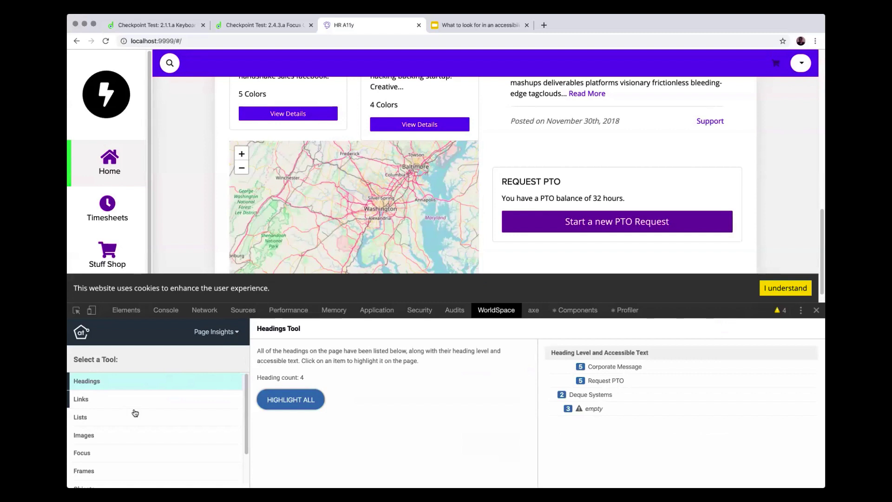
{"action": "scroll", "coordinate": [187, 232], "scroll_direction": "down", "scroll_amount": 1}
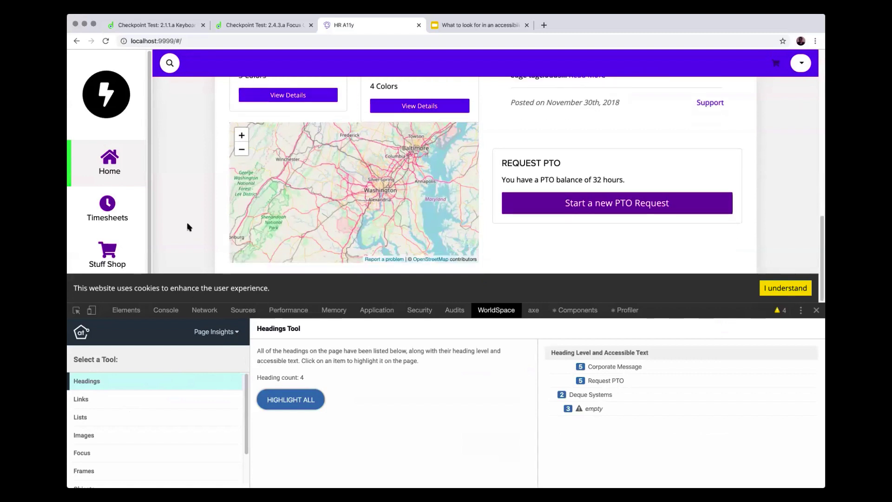
{"action": "scroll", "coordinate": [186, 227], "scroll_direction": "up", "scroll_amount": 3}
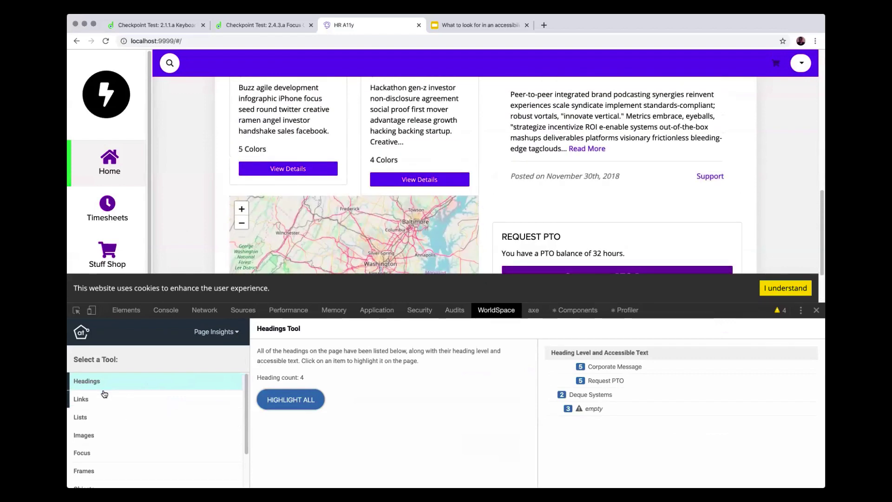
{"action": "left_click", "coordinate": [203, 333]}
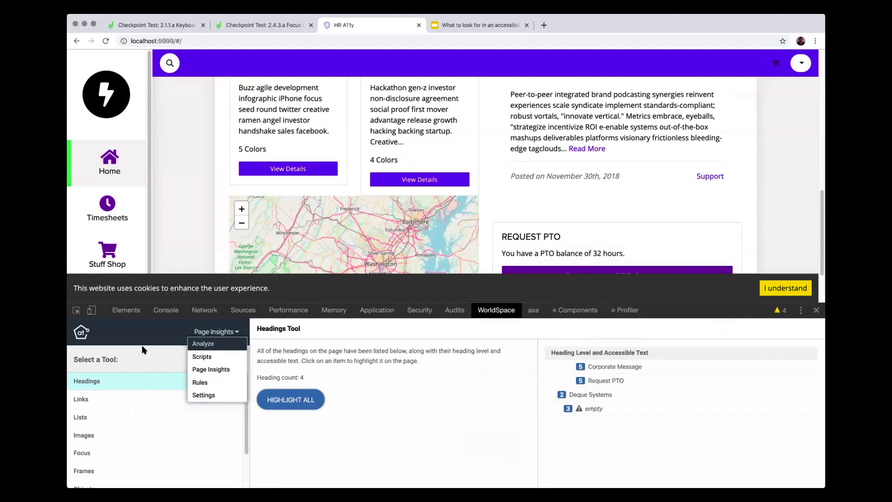
{"action": "left_click", "coordinate": [210, 369]}
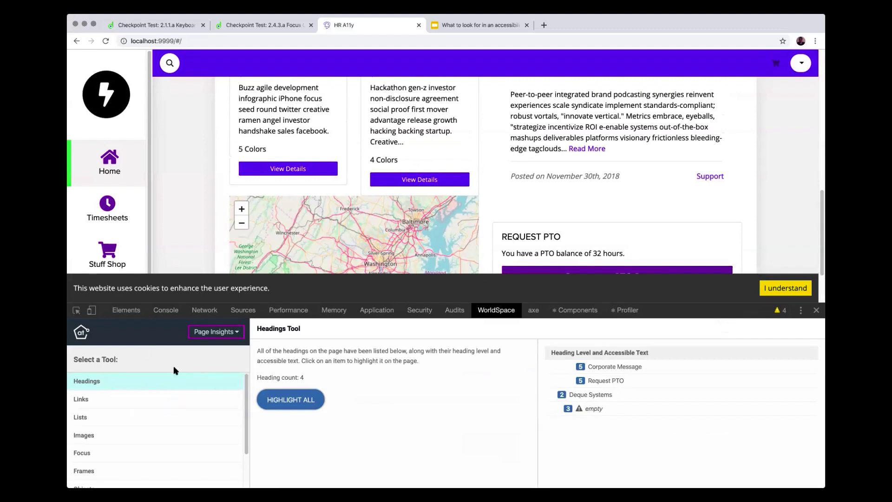
{"action": "scroll", "coordinate": [99, 382], "scroll_direction": "down", "scroll_amount": 1}
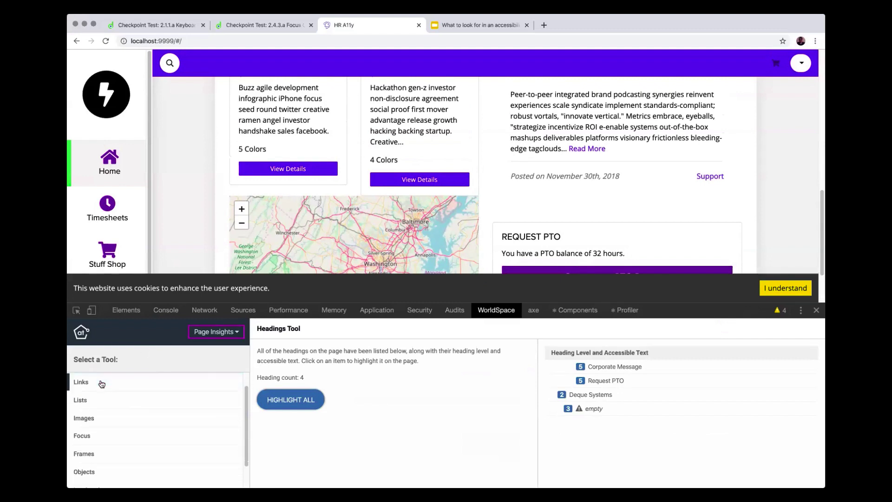
{"action": "scroll", "coordinate": [100, 385], "scroll_direction": "up", "scroll_amount": 1}
{"action": "left_click", "coordinate": [98, 385]}
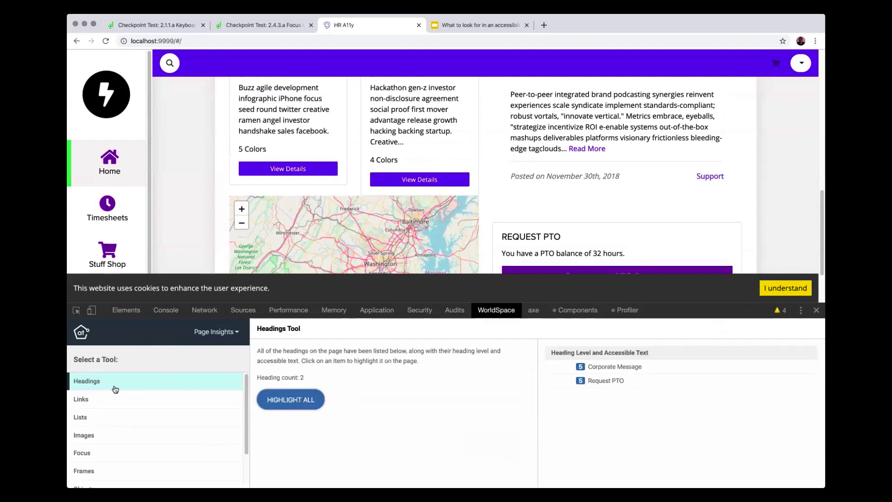
{"action": "left_click", "coordinate": [294, 403]}
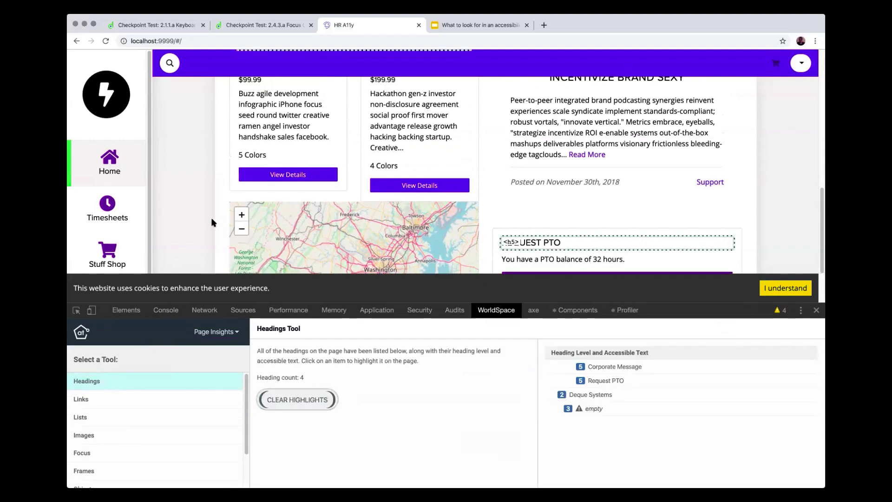
{"action": "scroll", "coordinate": [204, 219], "scroll_direction": "up", "scroll_amount": 3}
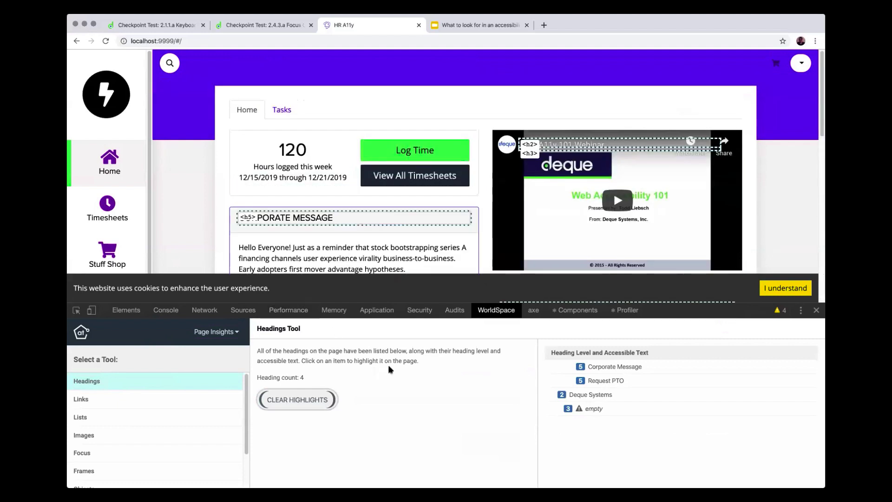
Locate the Corporate Message, Request PTO and empty level-3 headings on the page
{"action": "left_click", "coordinate": [622, 349]}
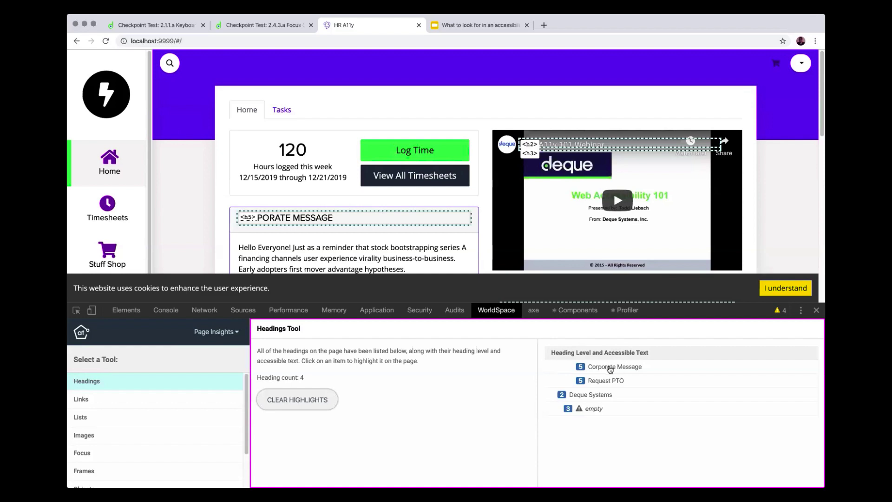
{"action": "left_click", "coordinate": [609, 369]}
{"action": "left_click", "coordinate": [613, 381]}
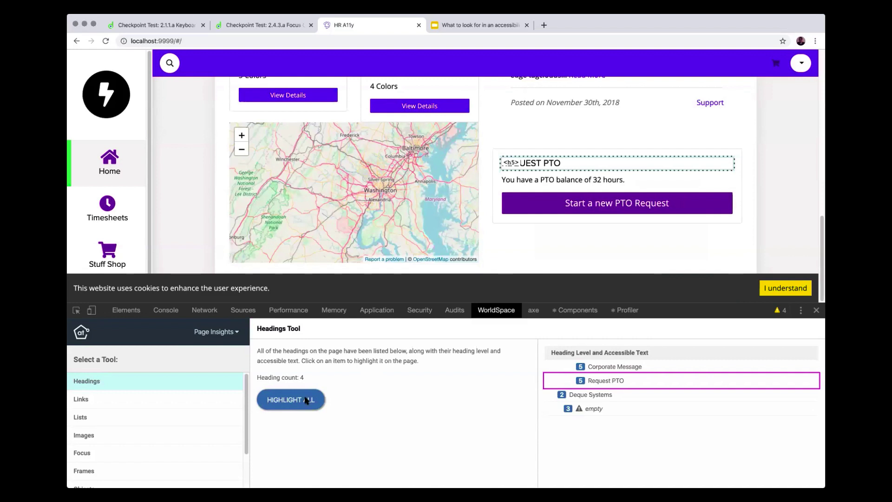
{"action": "left_click", "coordinate": [578, 410]}
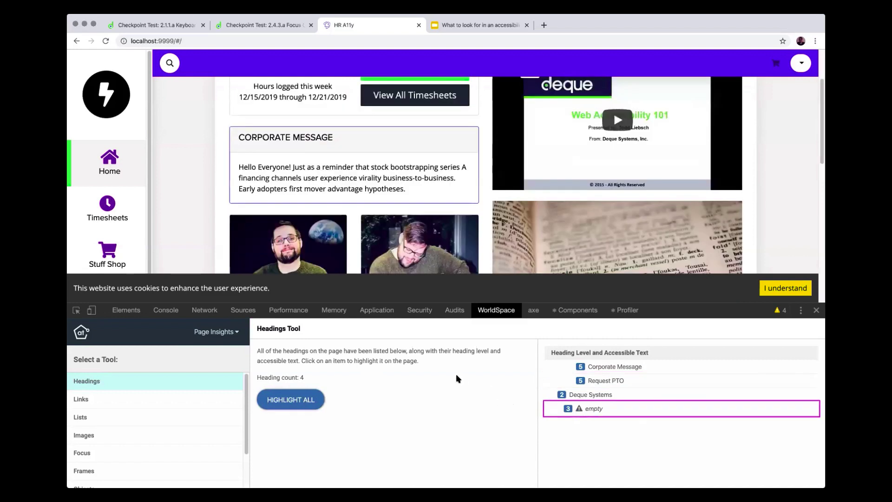
{"action": "scroll", "coordinate": [187, 236], "scroll_direction": "down", "scroll_amount": 1}
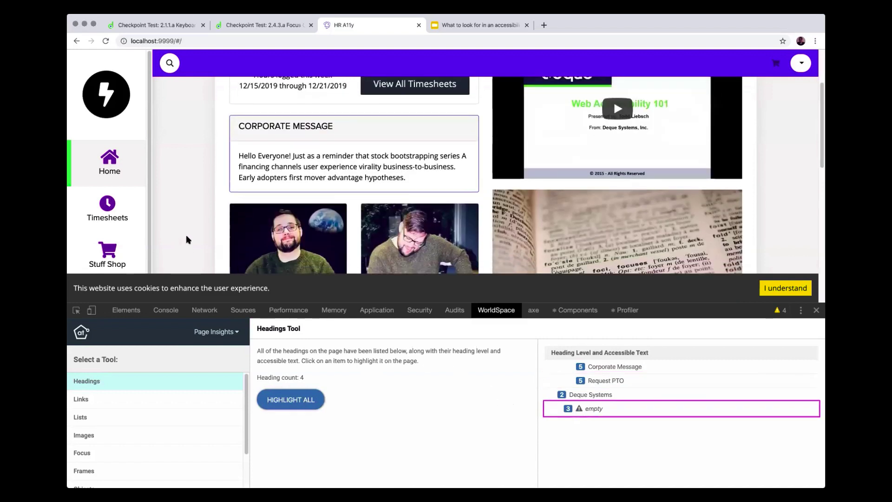
{"action": "scroll", "coordinate": [187, 238], "scroll_direction": "down", "scroll_amount": 3}
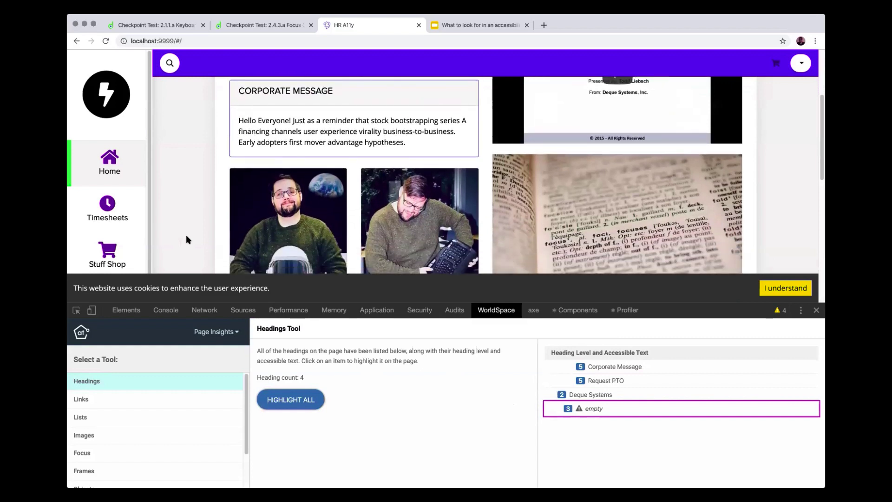
{"action": "scroll", "coordinate": [100, 398], "scroll_direction": "down", "scroll_amount": 1}
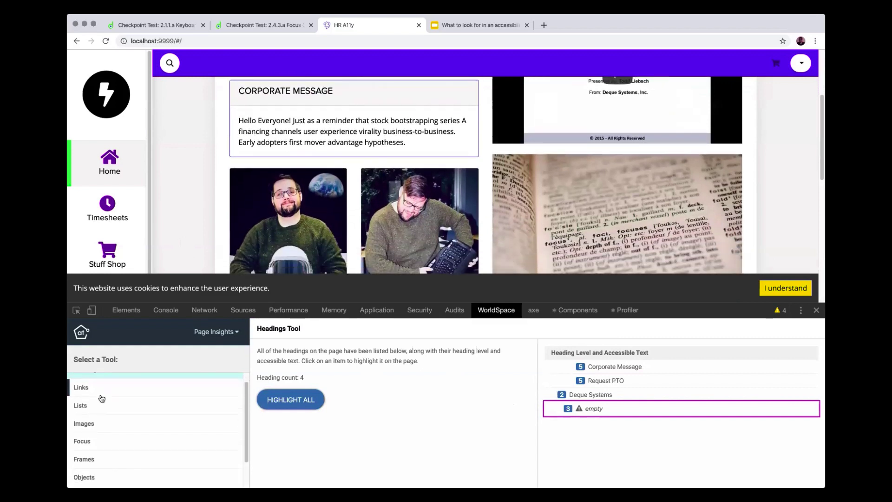
{"action": "scroll", "coordinate": [102, 402], "scroll_direction": "down", "scroll_amount": 1}
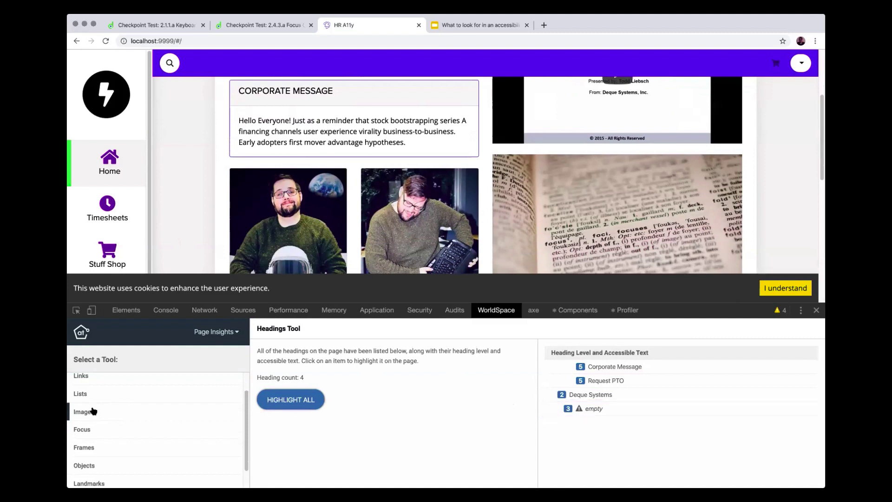
List the page's 16 images with their alt text and highlight the dictionary photo
{"action": "left_click", "coordinate": [93, 411]}
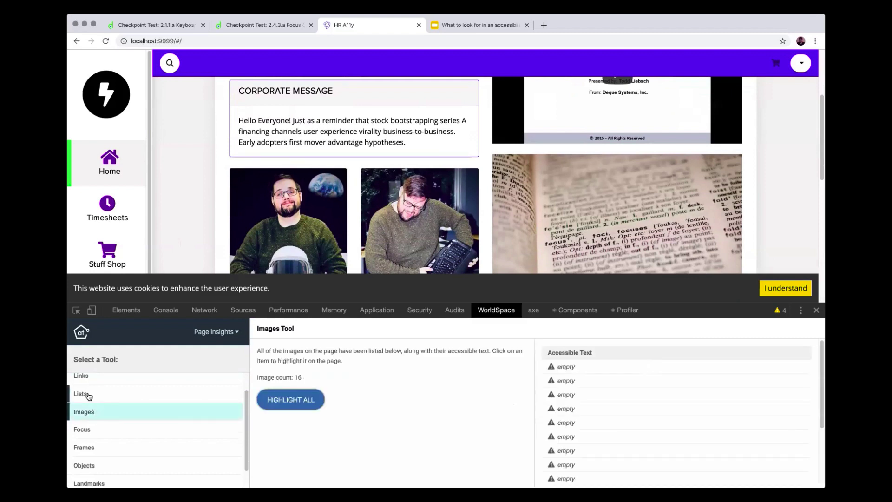
{"action": "scroll", "coordinate": [95, 401], "scroll_direction": "up", "scroll_amount": 1}
{"action": "scroll", "coordinate": [110, 401], "scroll_direction": "down", "scroll_amount": 1}
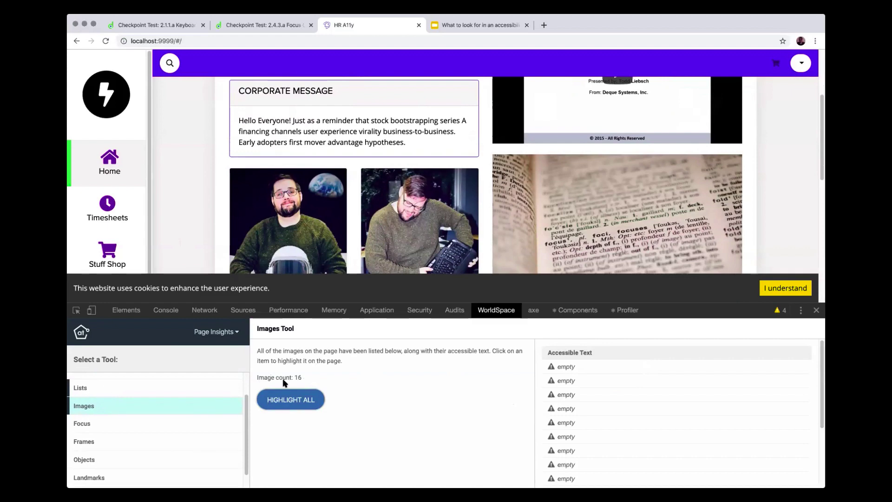
{"action": "scroll", "coordinate": [622, 412], "scroll_direction": "down", "scroll_amount": 5}
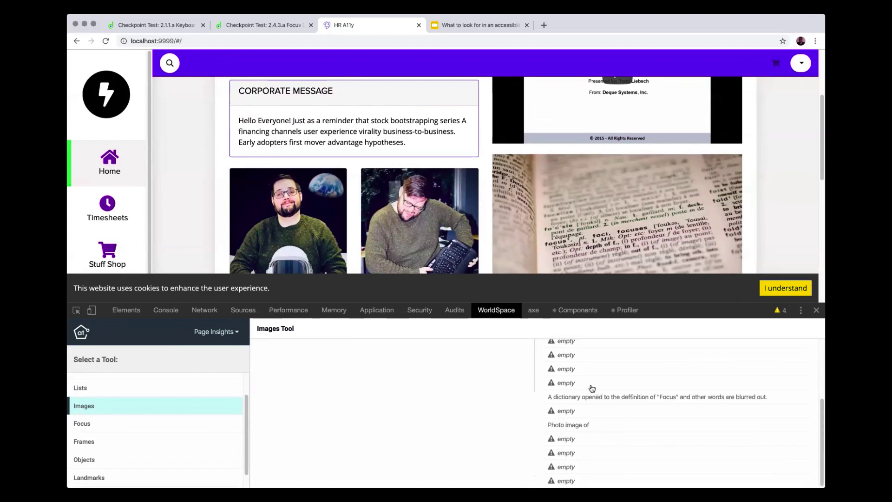
{"action": "left_click", "coordinate": [585, 401]}
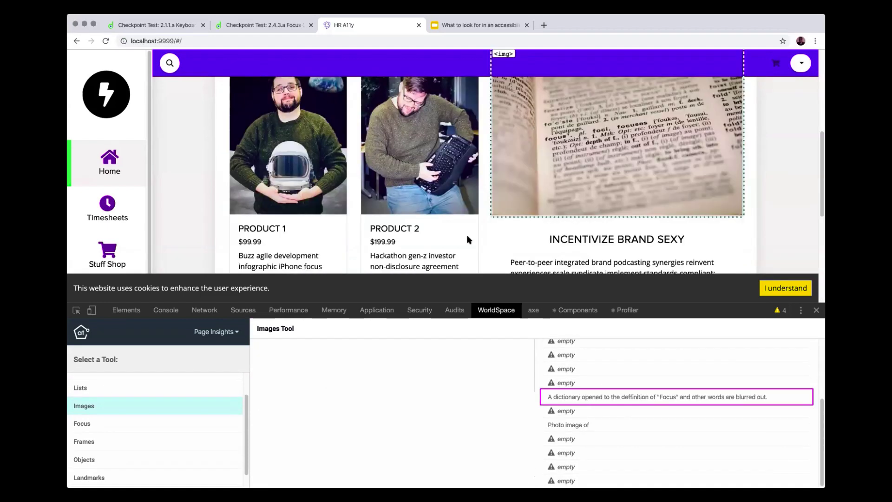
{"action": "scroll", "coordinate": [776, 238], "scroll_direction": "up", "scroll_amount": 2}
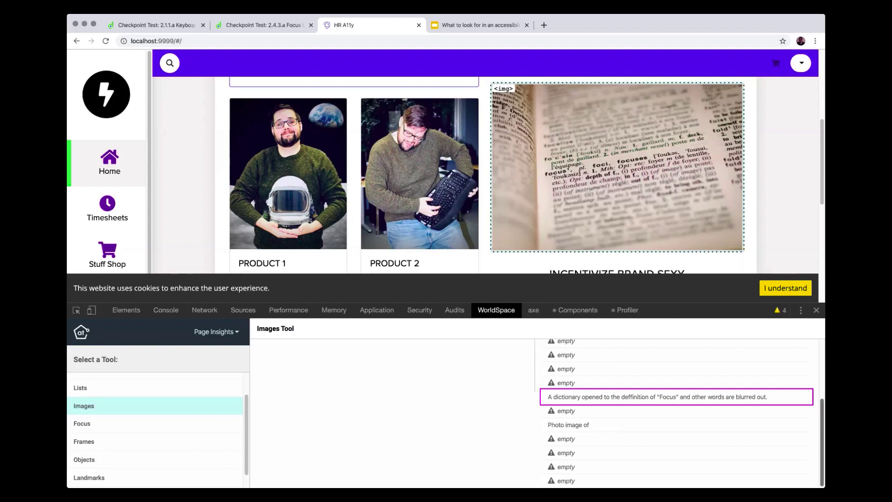
{"action": "scroll", "coordinate": [164, 209], "scroll_direction": "up", "scroll_amount": 3}
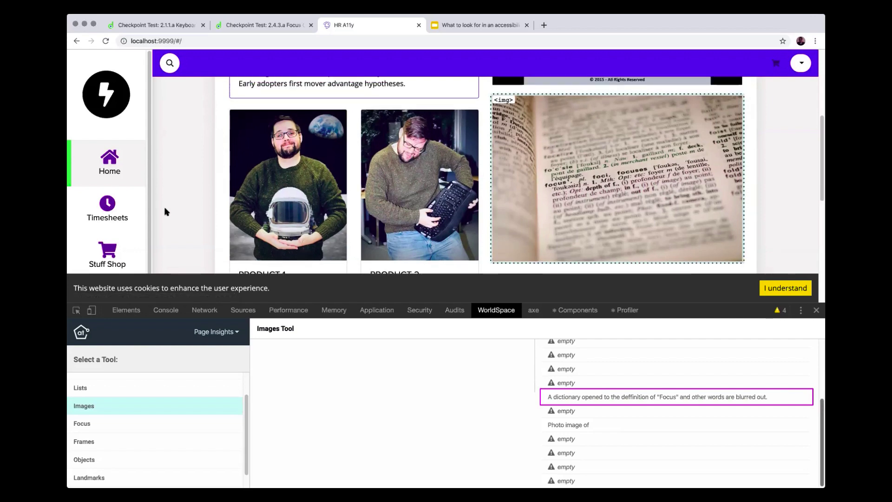
In the audit deck, select slide 21, 'Demo of finished audit', and review its sharing settings
{"action": "left_click", "coordinate": [466, 25]}
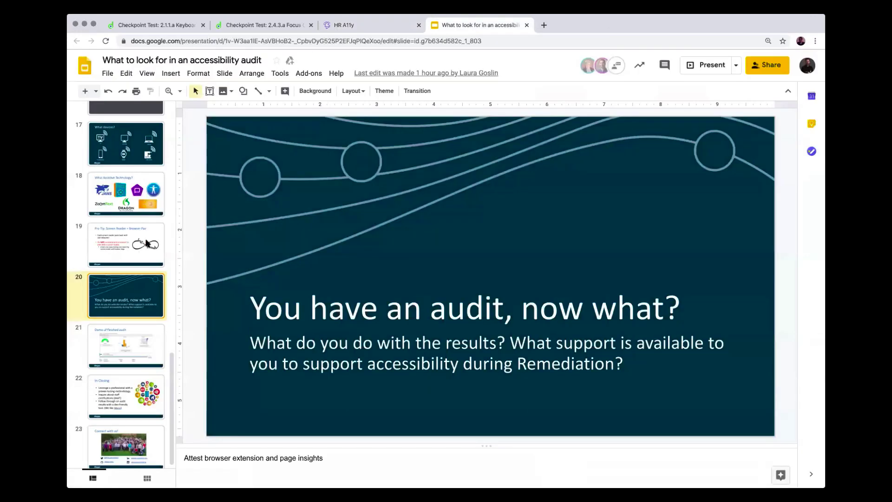
{"action": "left_click", "coordinate": [136, 334]}
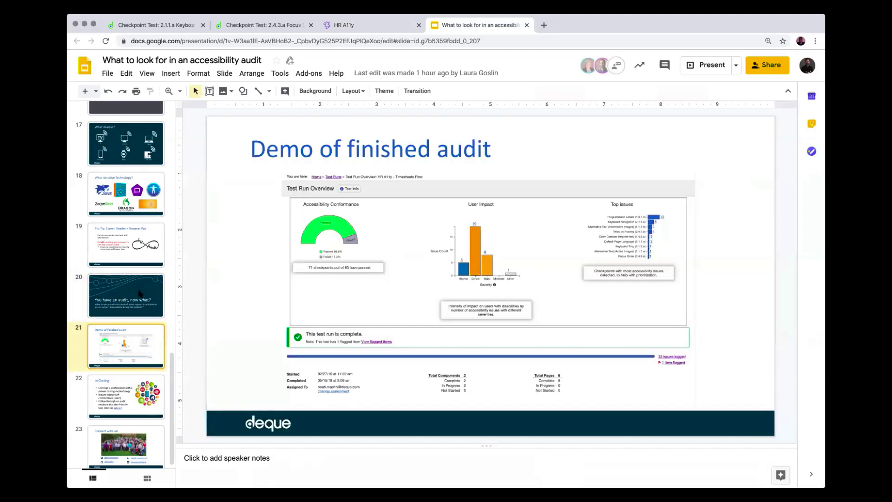
{"action": "left_click", "coordinate": [755, 65]}
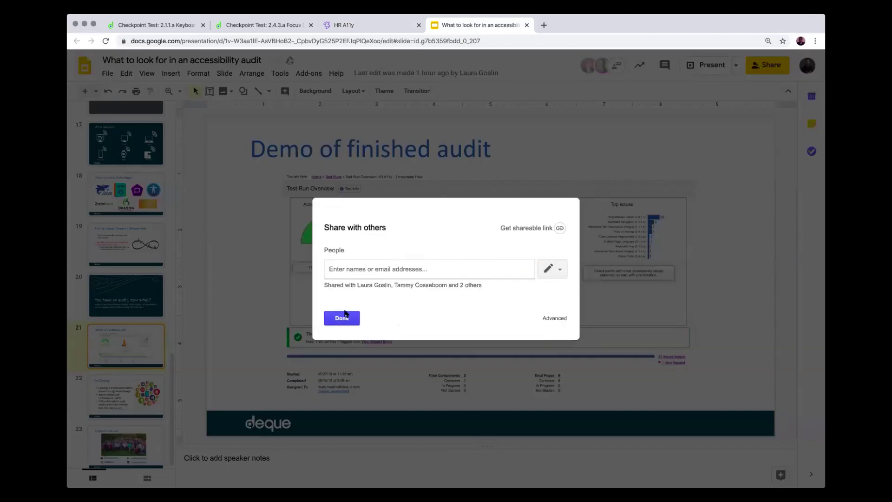
{"action": "left_click", "coordinate": [335, 321]}
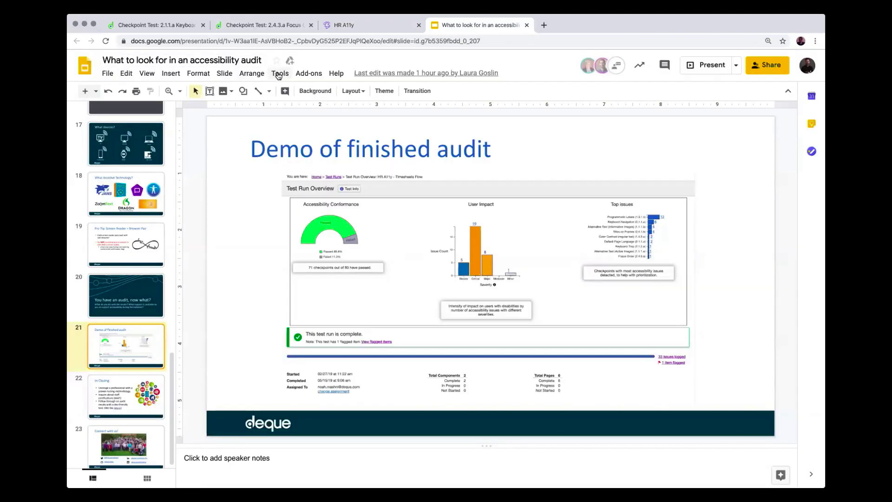
Present the deck full screen from slide 21 and advance to slide 22, 'In Closing'
{"action": "left_click", "coordinate": [279, 74]}
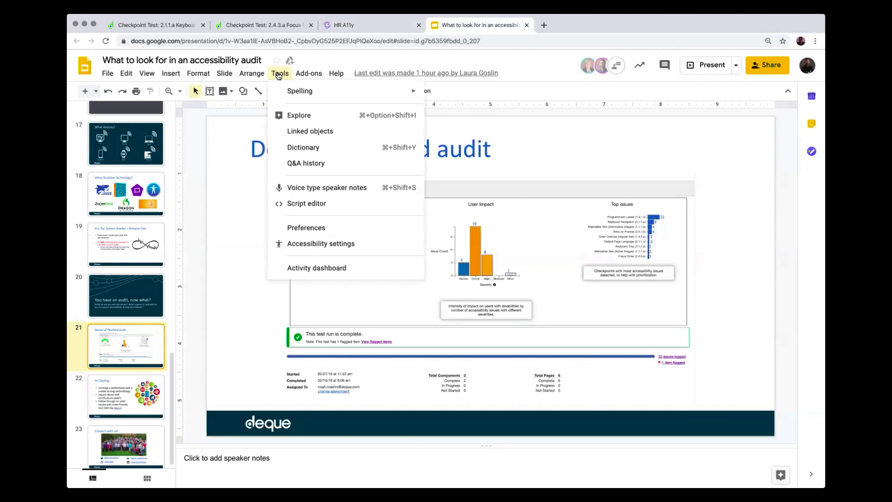
{"action": "left_click", "coordinate": [706, 65]}
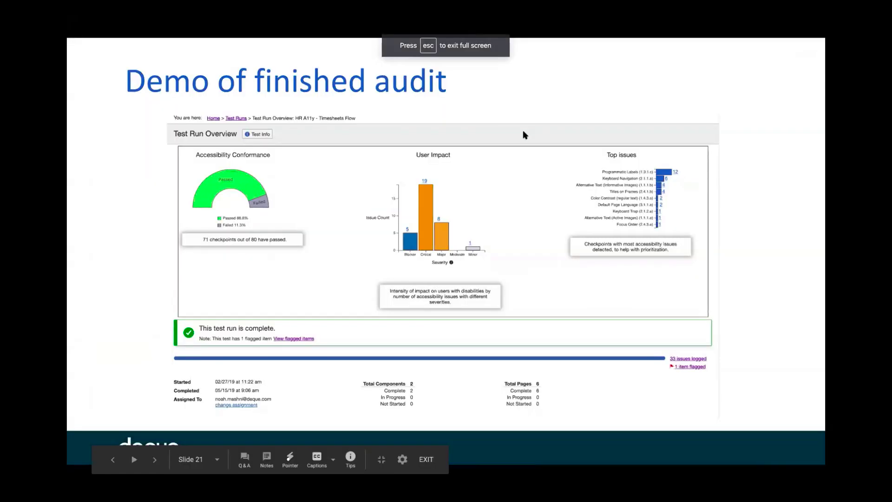
{"action": "key", "text": "Right"}
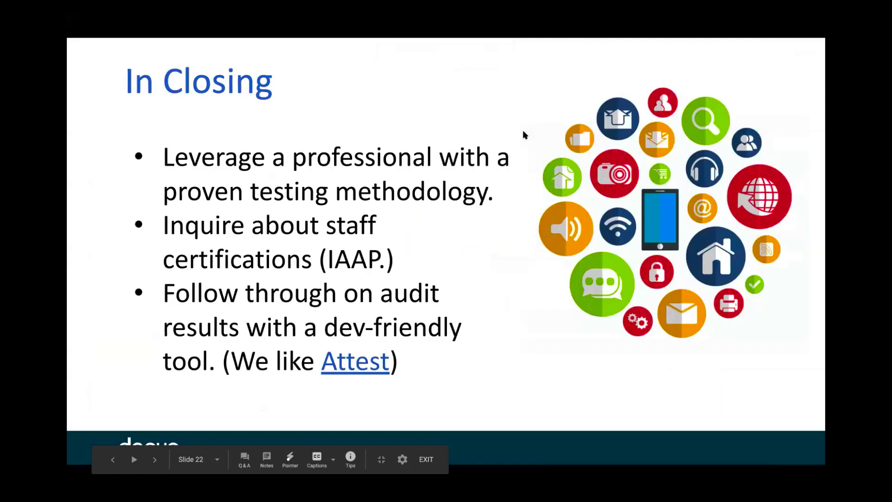